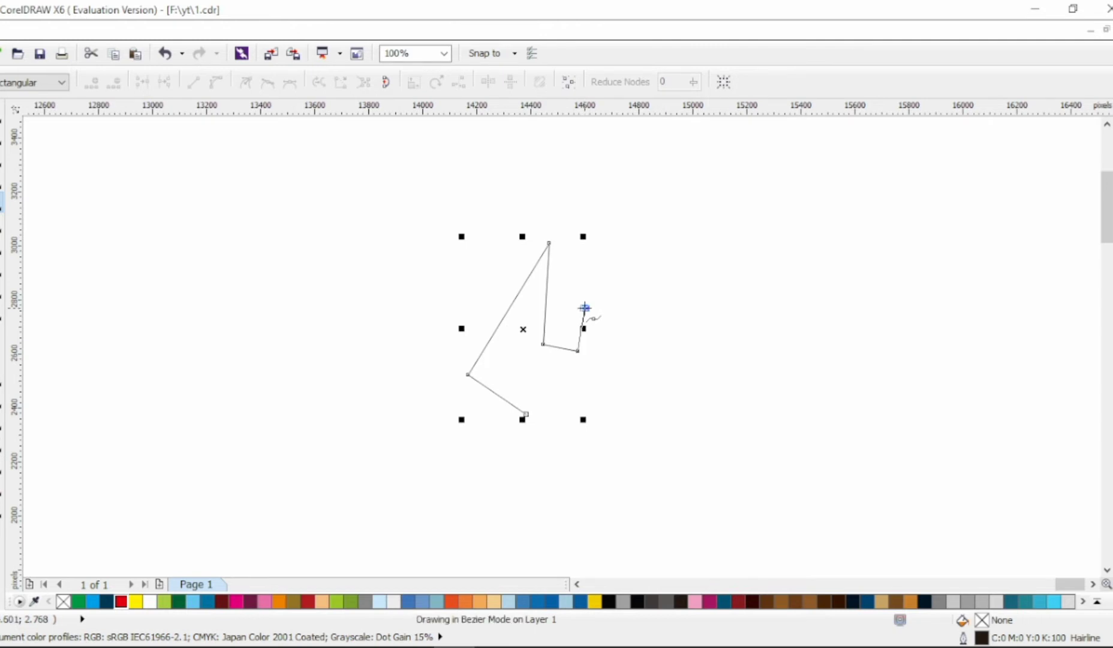
Close the seven-node Bezier flame outline and adjust the positions of its bottom and lower right nodes
click(613, 388)
click(526, 414)
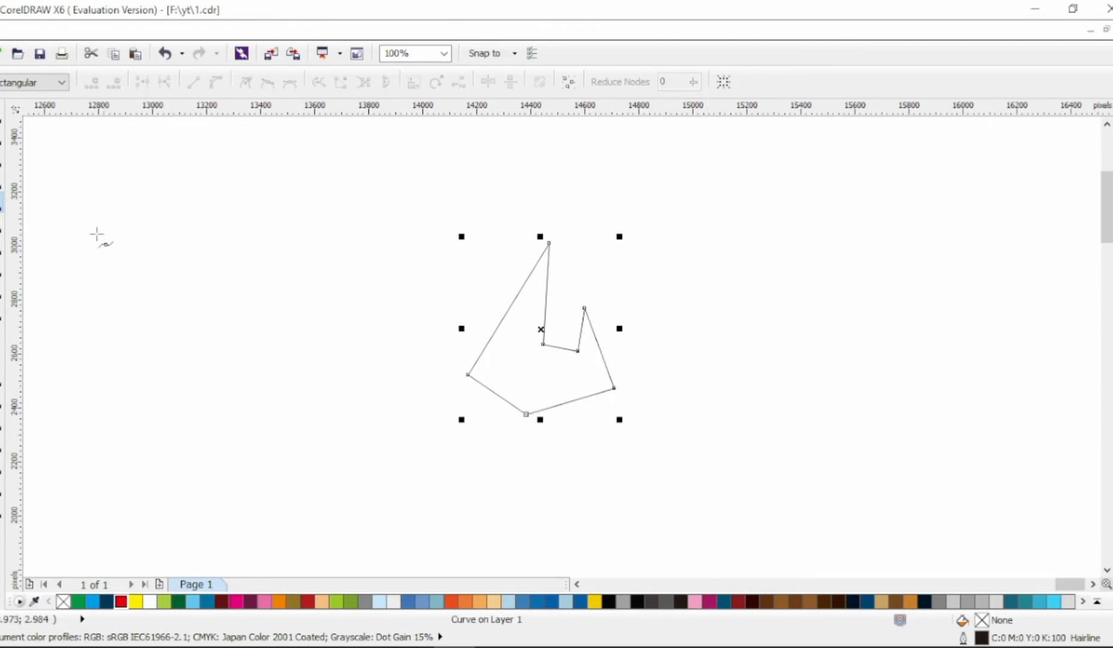
key(F10)
mouse_move(531, 412)
mouse_down()
mouse_move(522, 414)
mouse_move(549, 427)
mouse_move(540, 414)
mouse_up()
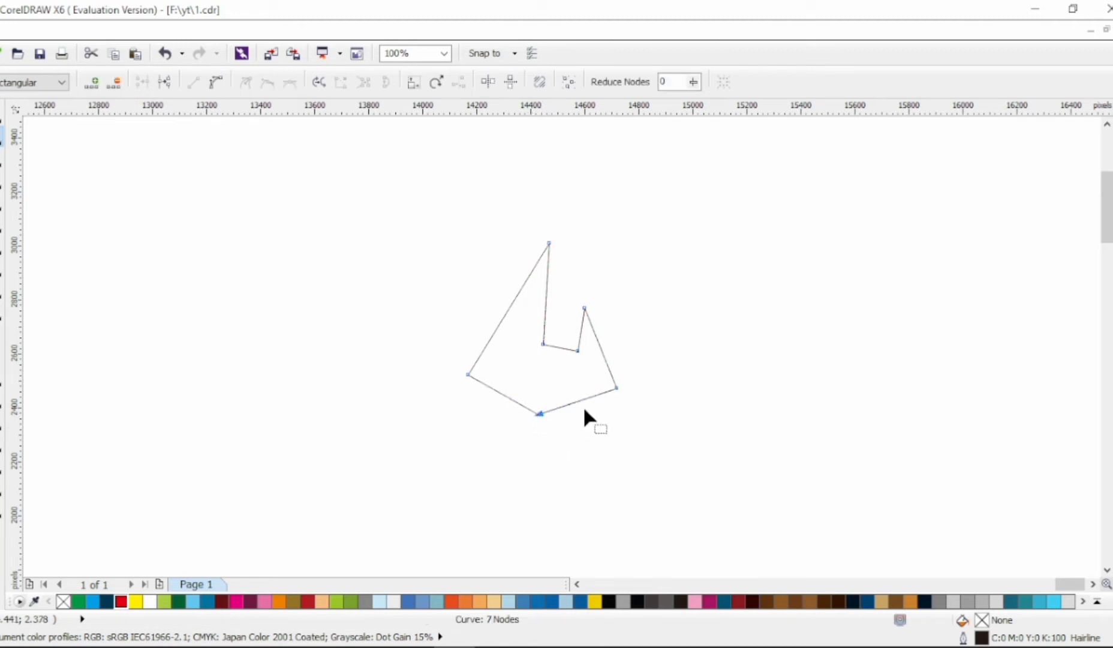
drag(618, 389, 612, 387)
Convert all segments of the flame outline to curves and smooth its two side nodes and two notch nodes
drag(675, 166, 371, 440)
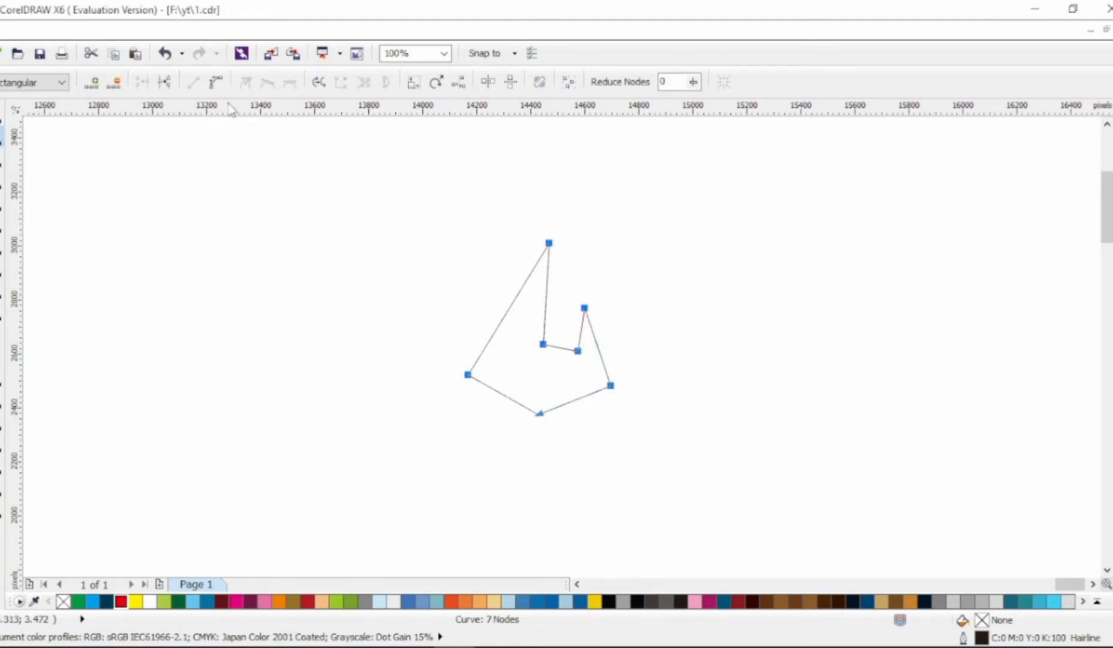
drag(447, 363, 636, 391)
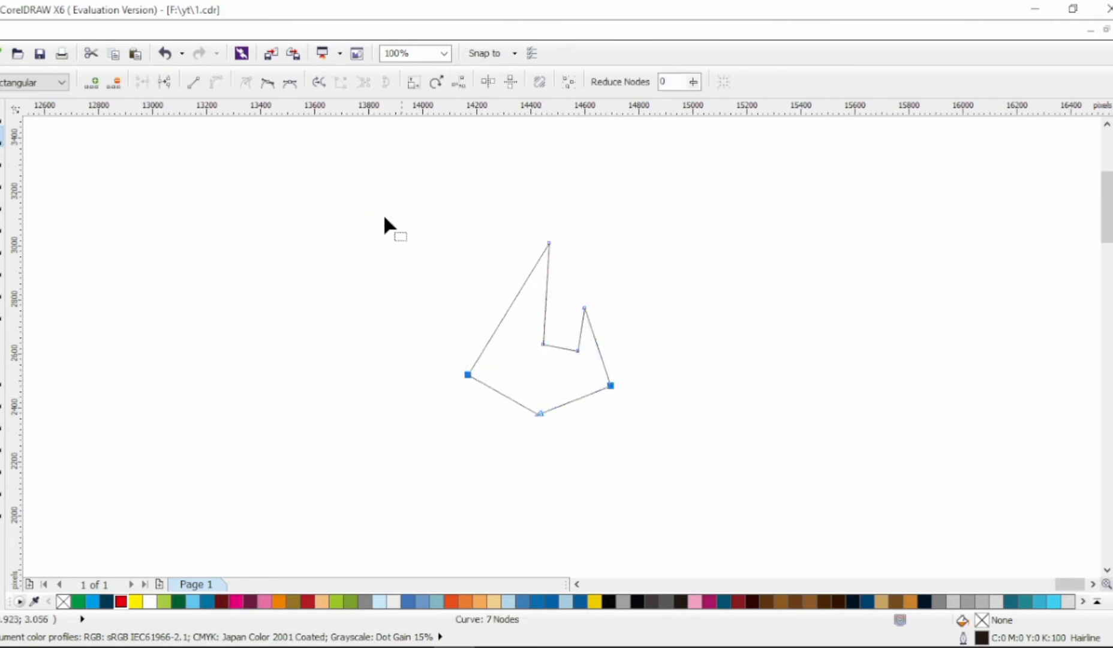
click(268, 82)
drag(574, 357, 576, 358)
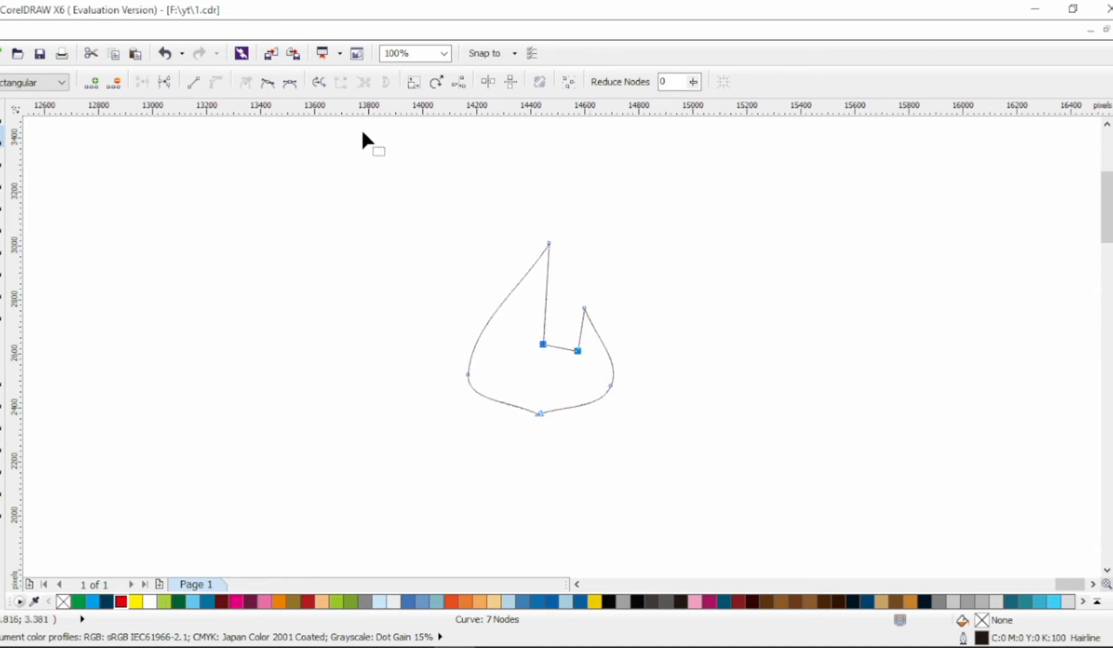
click(267, 82)
Pull the flame's bottom node downward and adjust the nearby curve handles to round both lower sides
click(503, 422)
drag(537, 413, 495, 438)
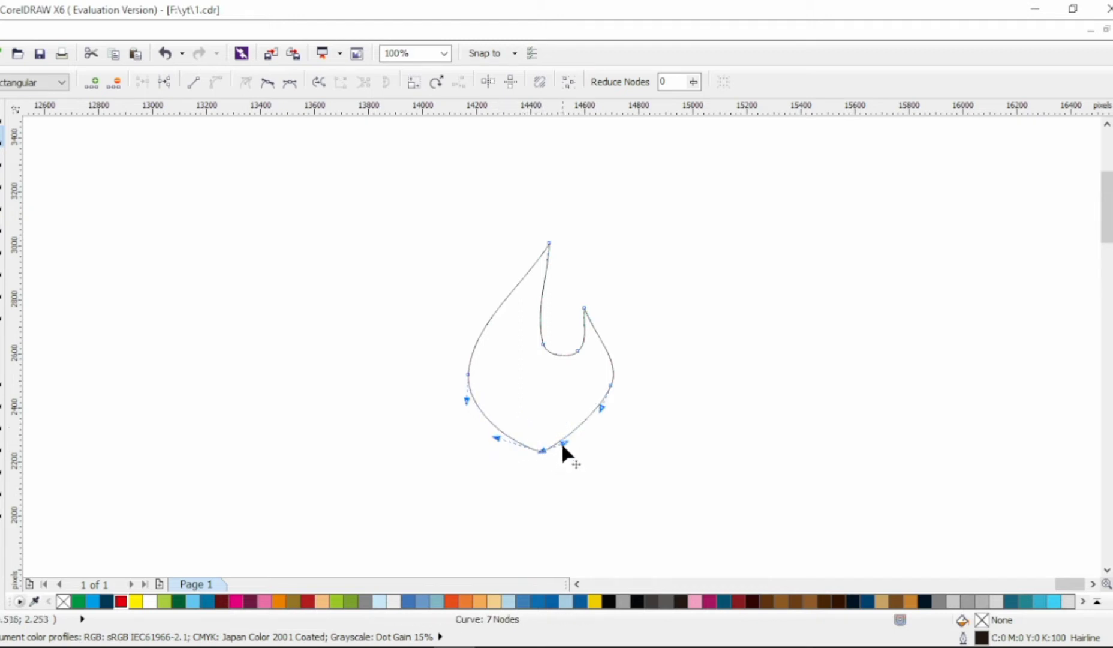
drag(563, 443, 606, 407)
click(610, 386)
click(468, 375)
drag(465, 399, 466, 407)
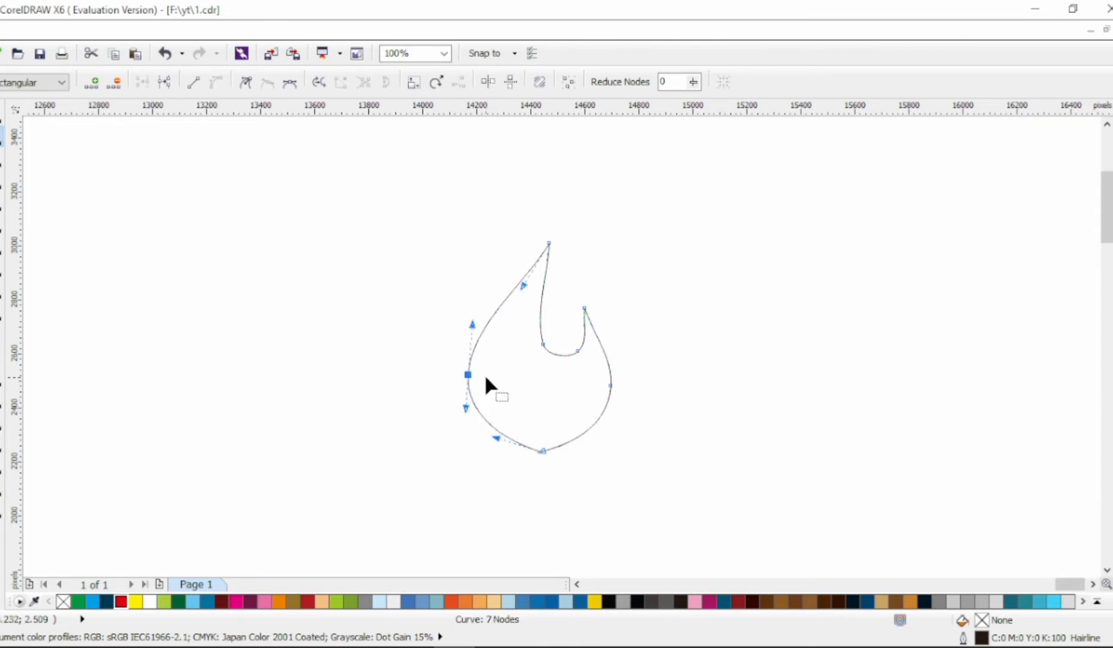
Bend the flame's tall and short tips and round the notch between them by moving nodes and curve handles
click(543, 343)
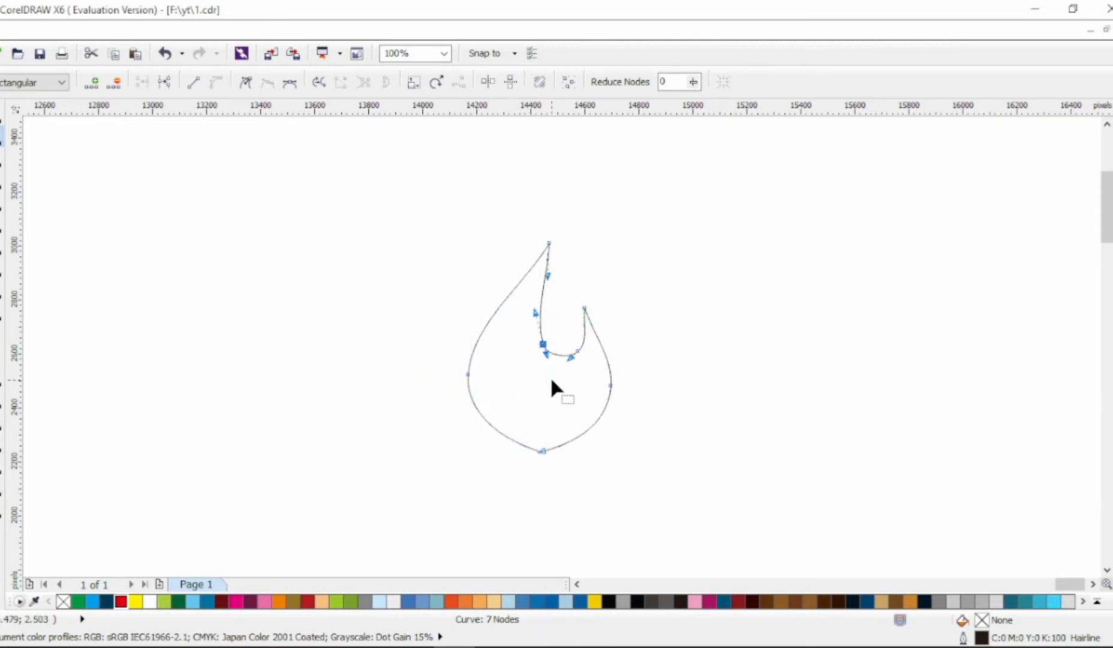
drag(547, 356, 549, 384)
drag(539, 311, 534, 231)
drag(510, 275, 568, 307)
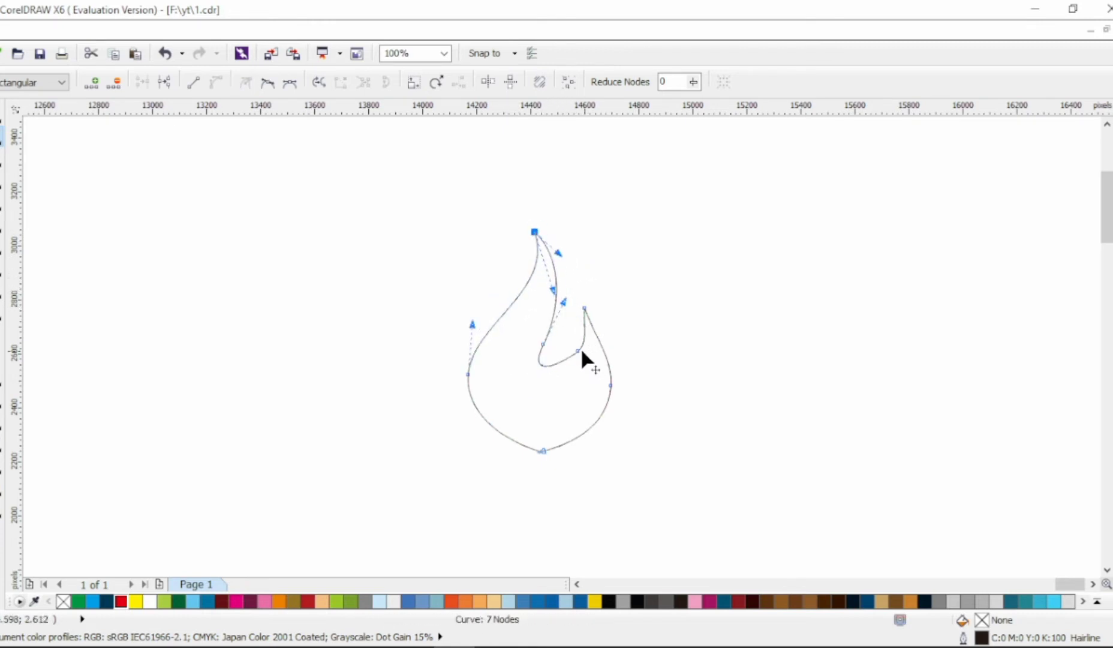
drag(578, 351, 581, 378)
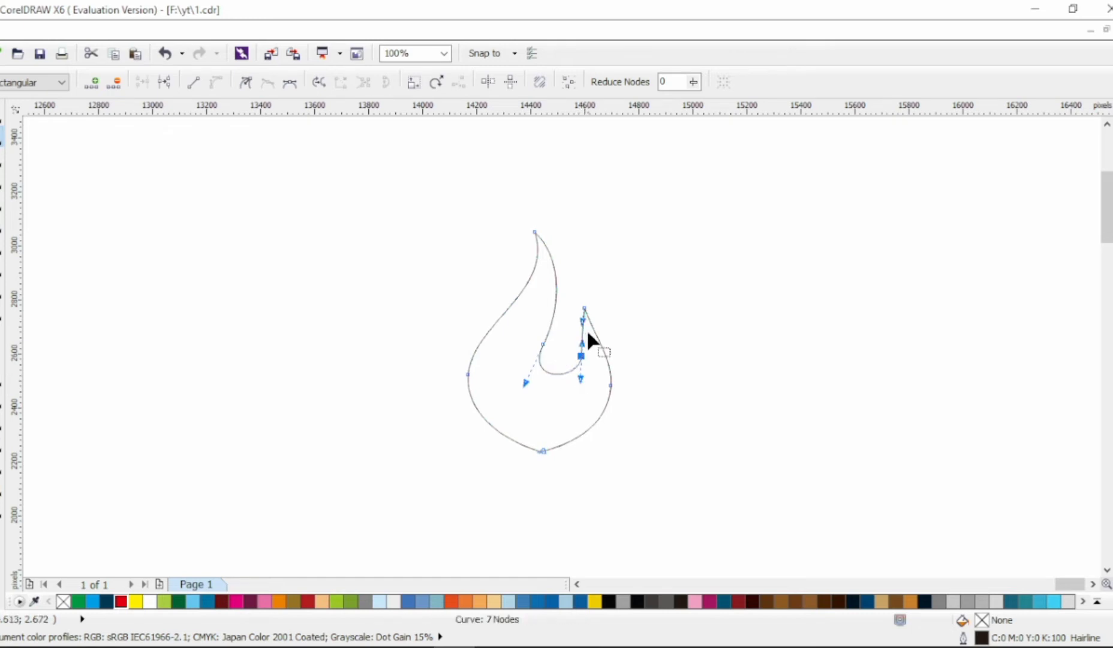
drag(581, 321, 614, 346)
Draw a closed nine-node straight-segment Bezier outline around the first flame, with a tall top tip and a short left tip
click(1, 202)
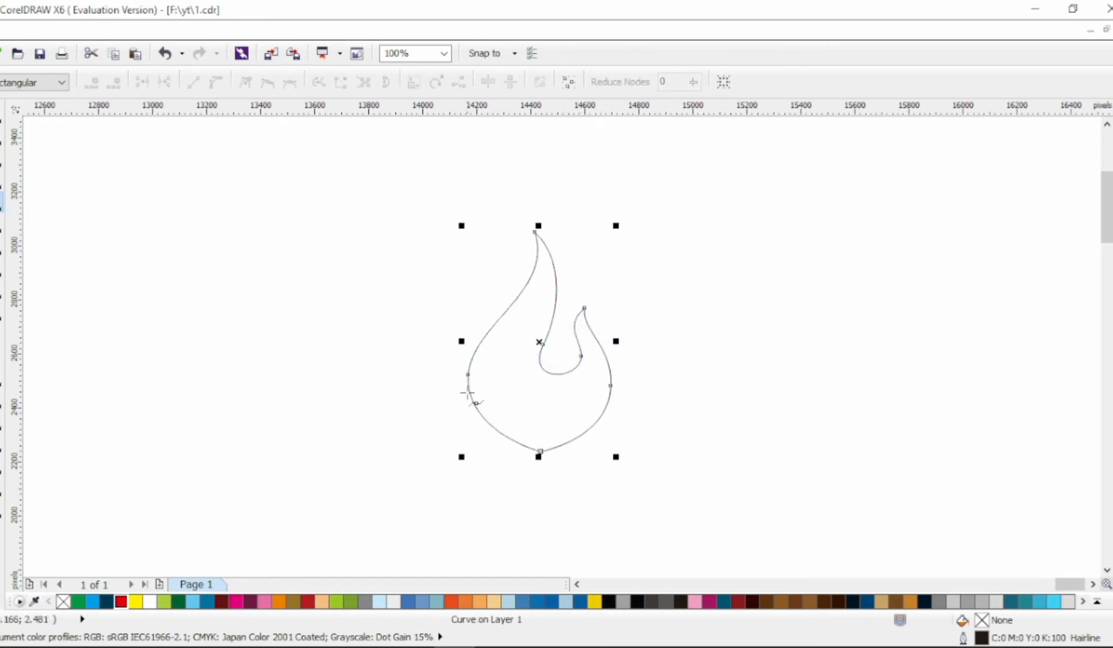
click(529, 440)
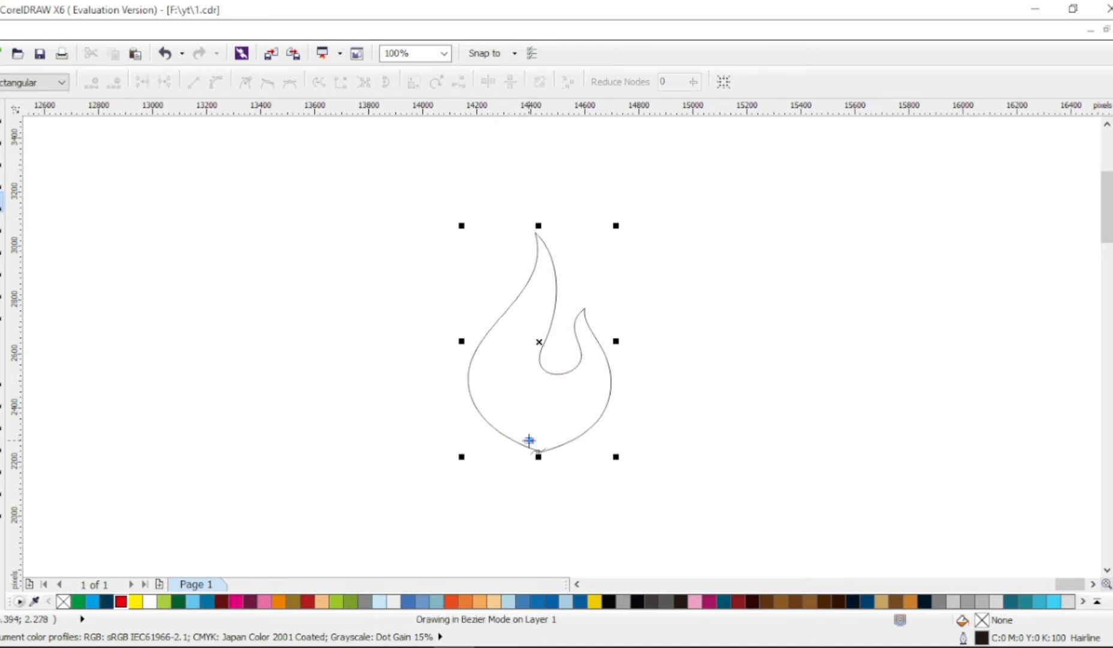
click(433, 373)
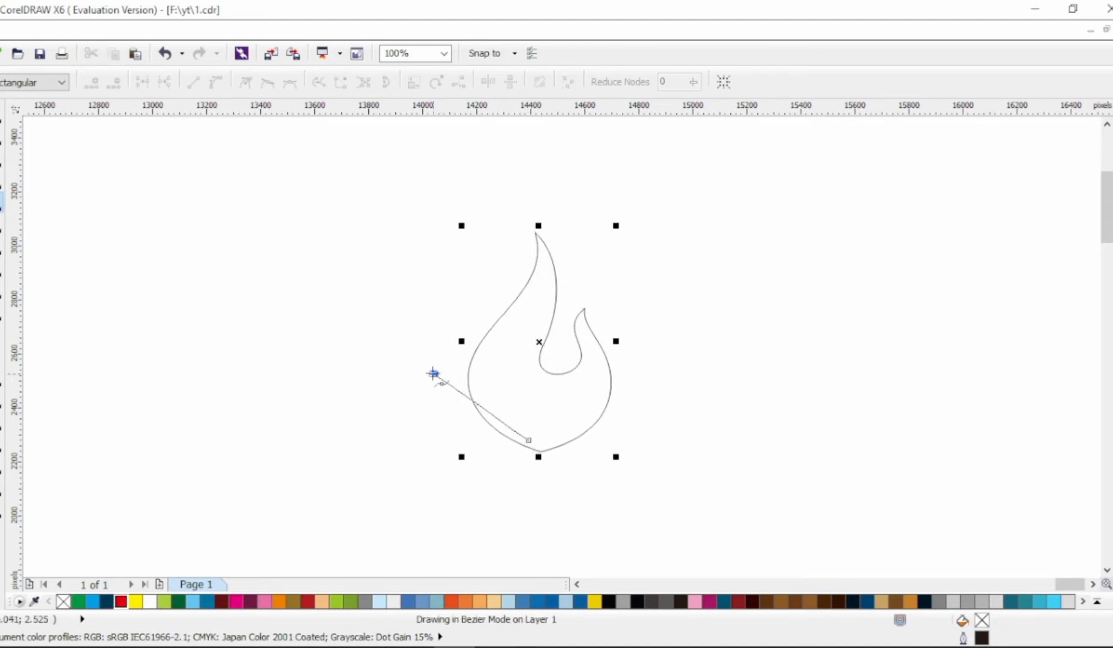
click(438, 277)
click(462, 302)
click(487, 289)
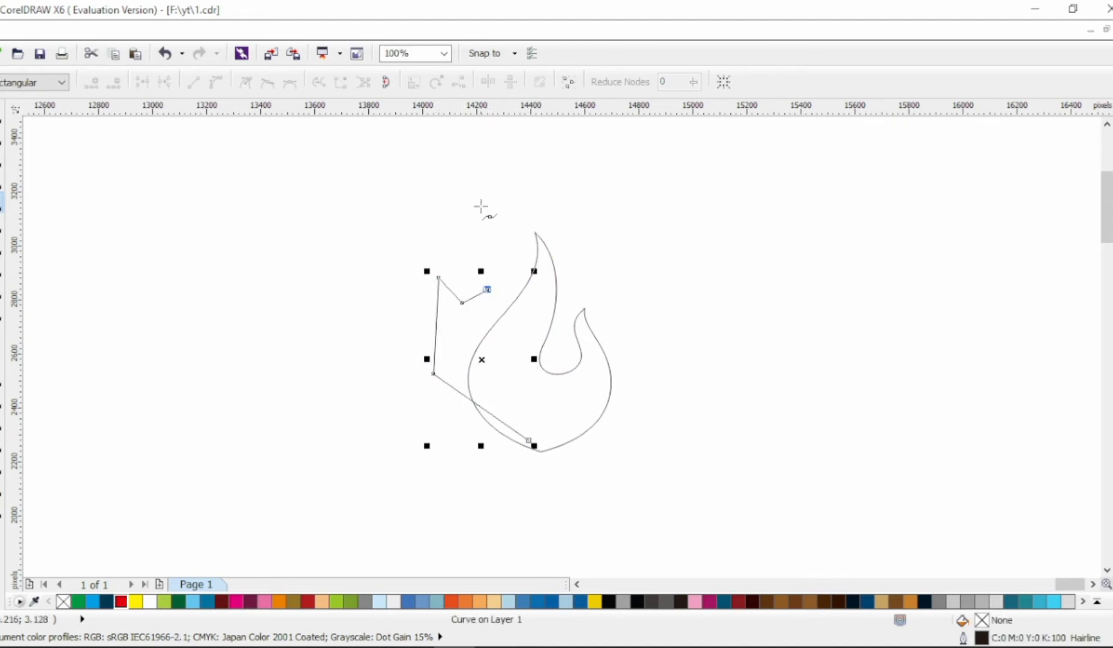
click(489, 213)
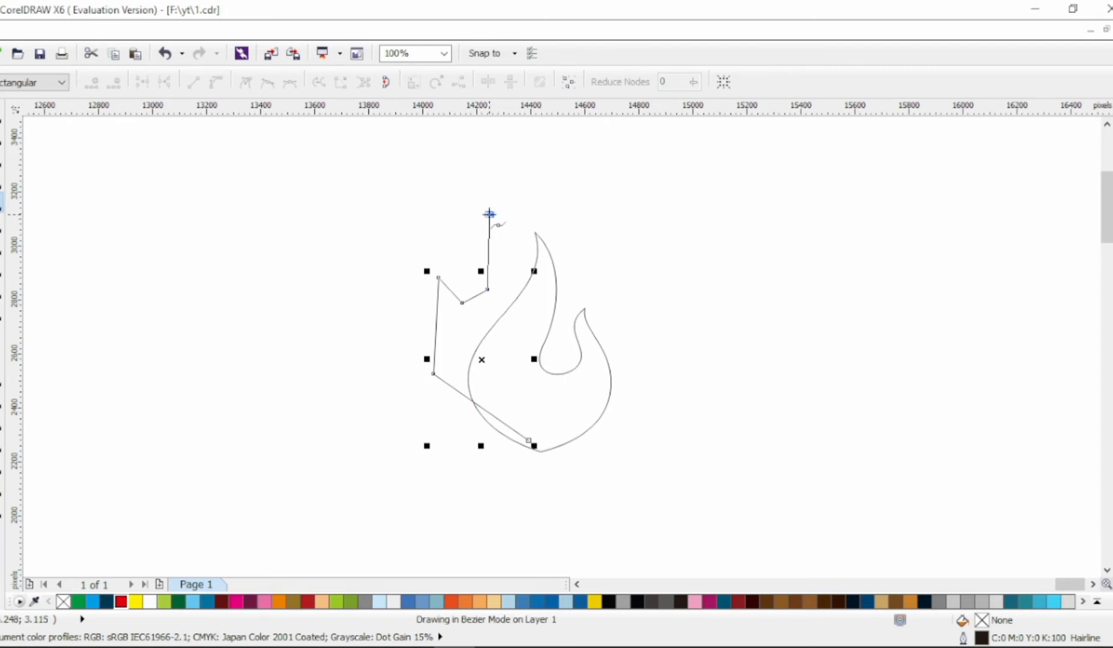
click(569, 146)
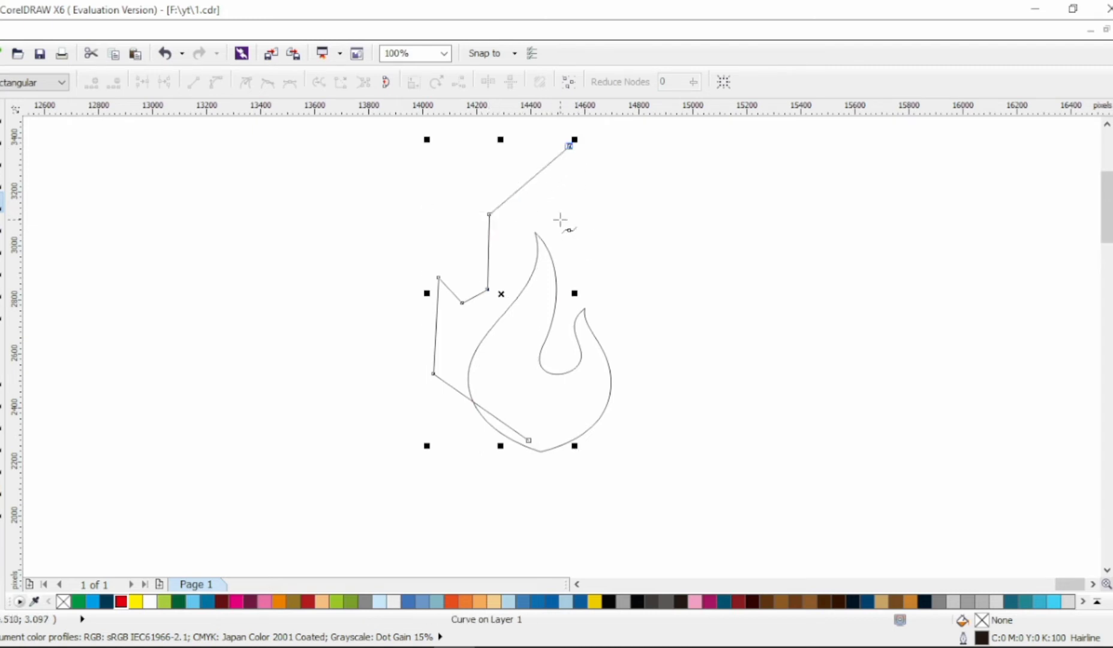
click(558, 220)
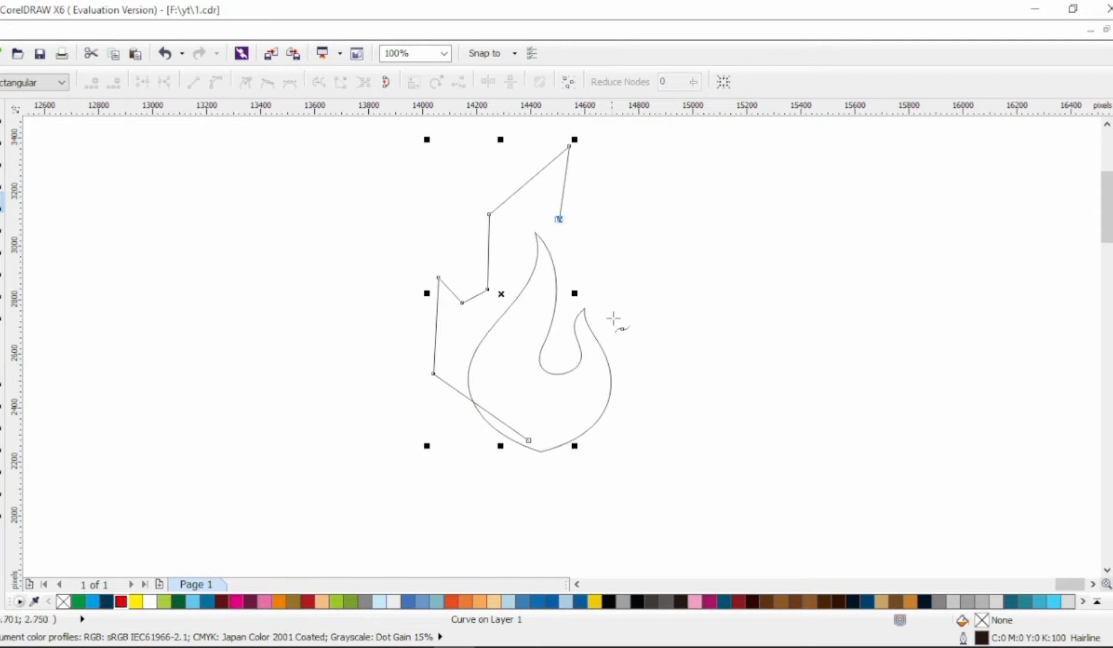
click(625, 350)
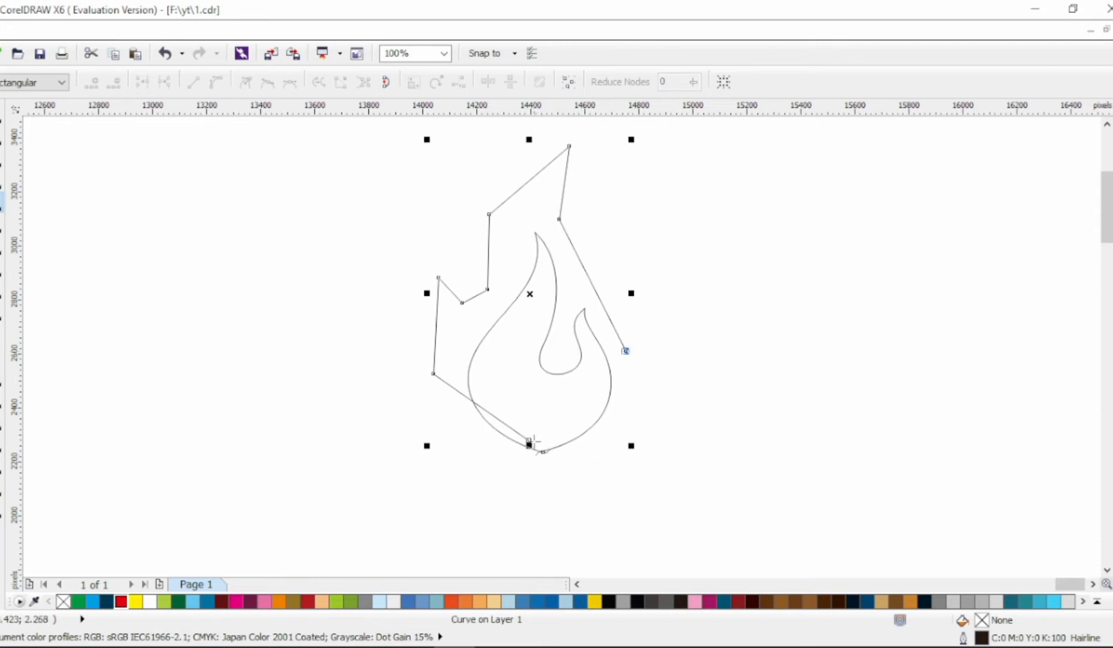
click(528, 443)
Move the outer outline's right node slightly outward and convert all its segments to curves with smooth nodes
click(1, 139)
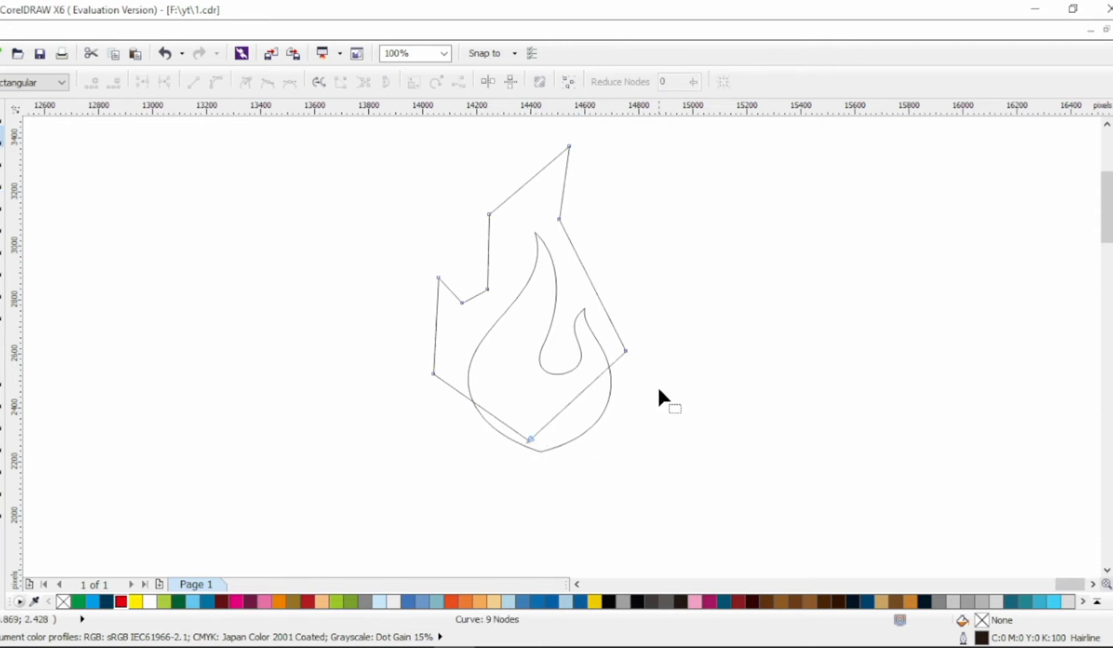
drag(626, 351, 638, 361)
drag(371, 463, 699, 133)
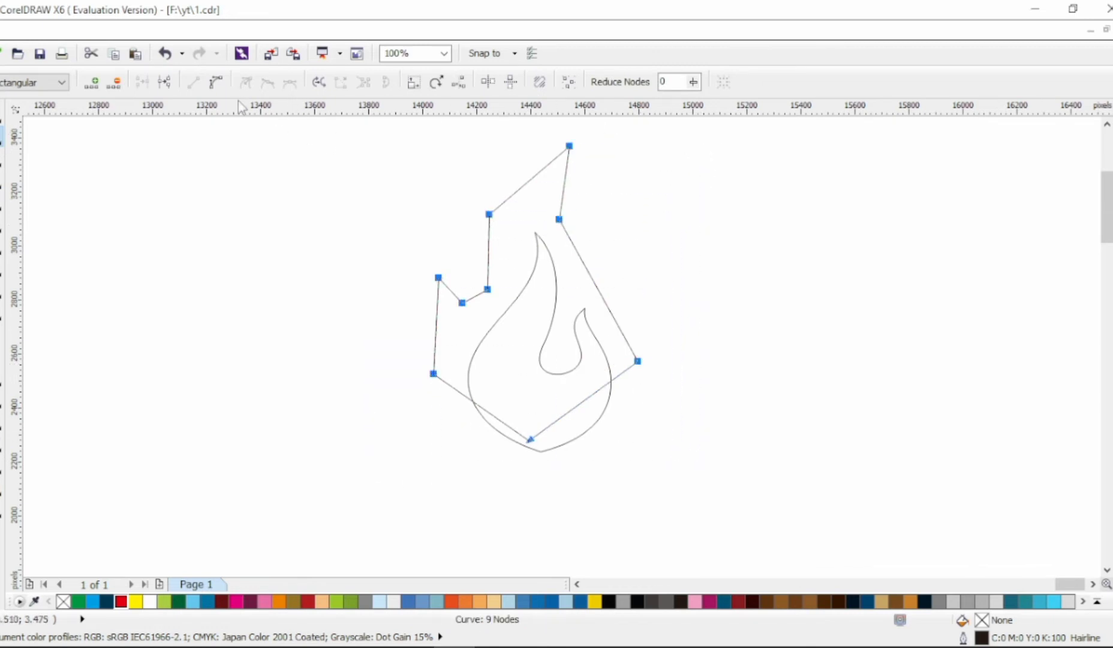
click(216, 82)
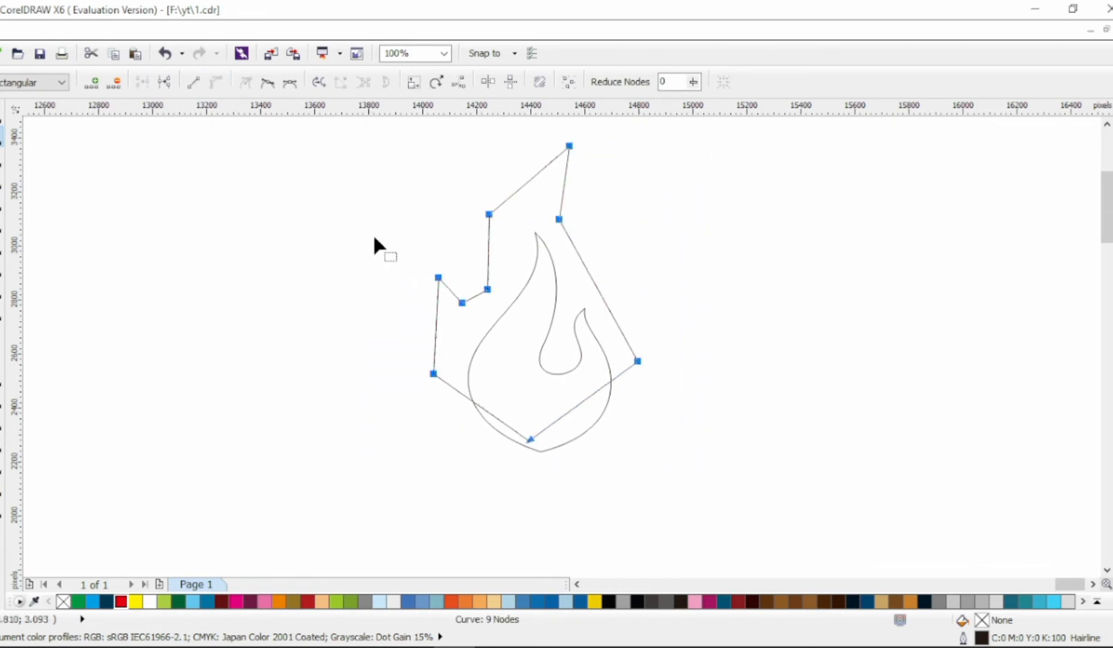
click(267, 83)
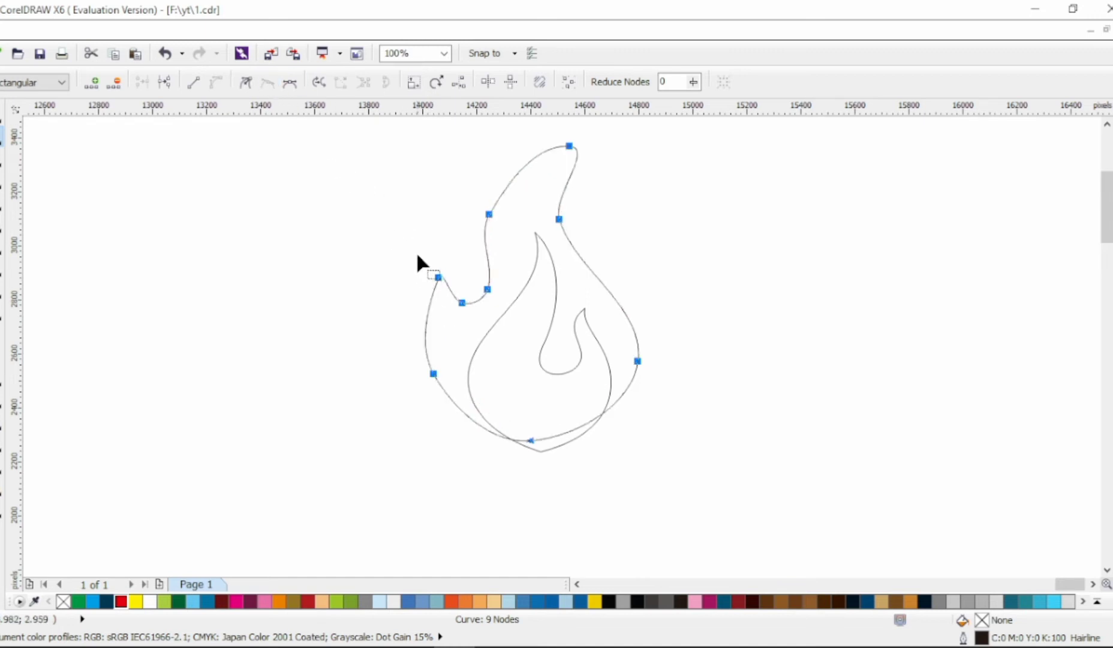
Make the outer flame's two tip nodes cusps and bend the left tip and its adjoining notch into a curved point
click(438, 277)
click(569, 146)
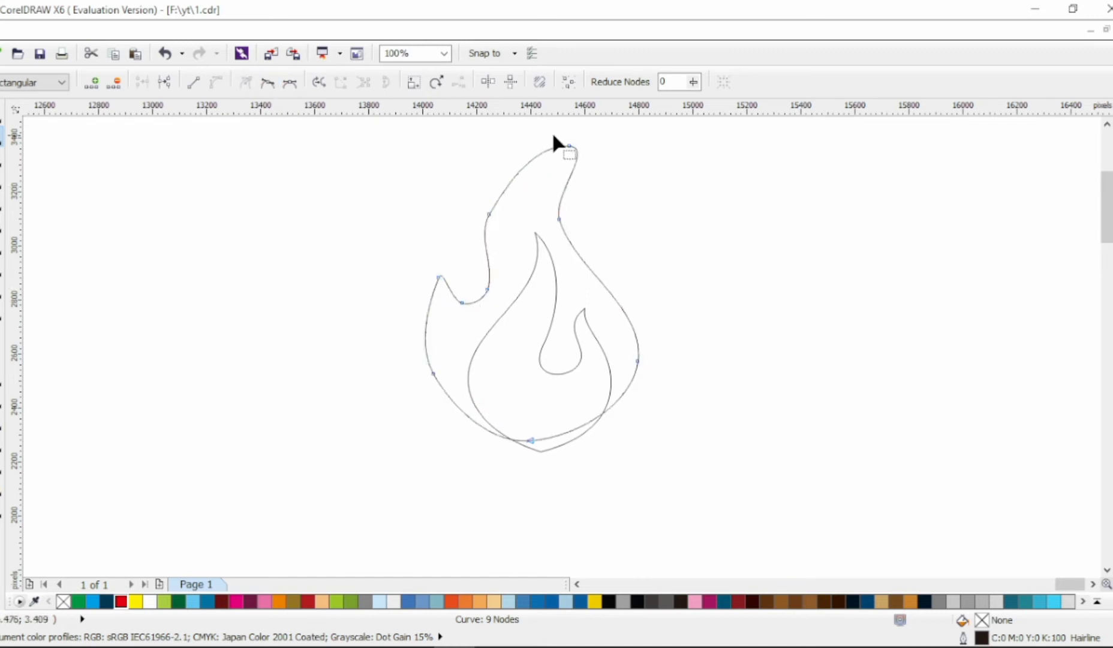
click(246, 83)
click(438, 277)
drag(429, 304, 492, 301)
click(487, 290)
drag(426, 269, 469, 289)
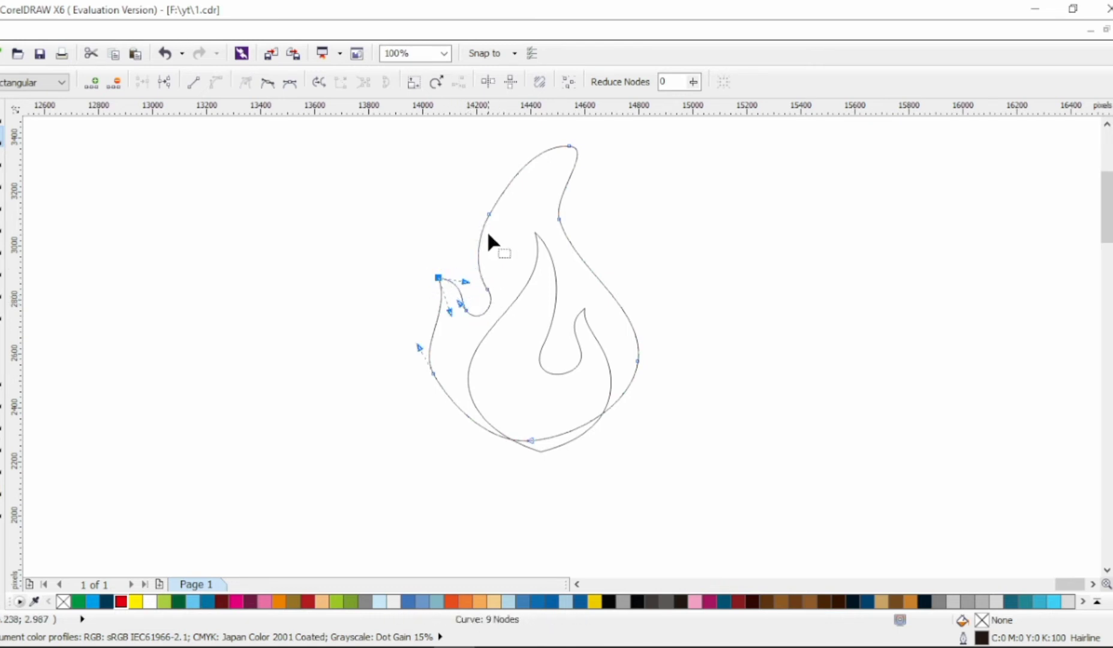
Adjust the curve handles at the outer flame's top tip to form a sharp, curved point
drag(473, 196, 494, 204)
click(558, 150)
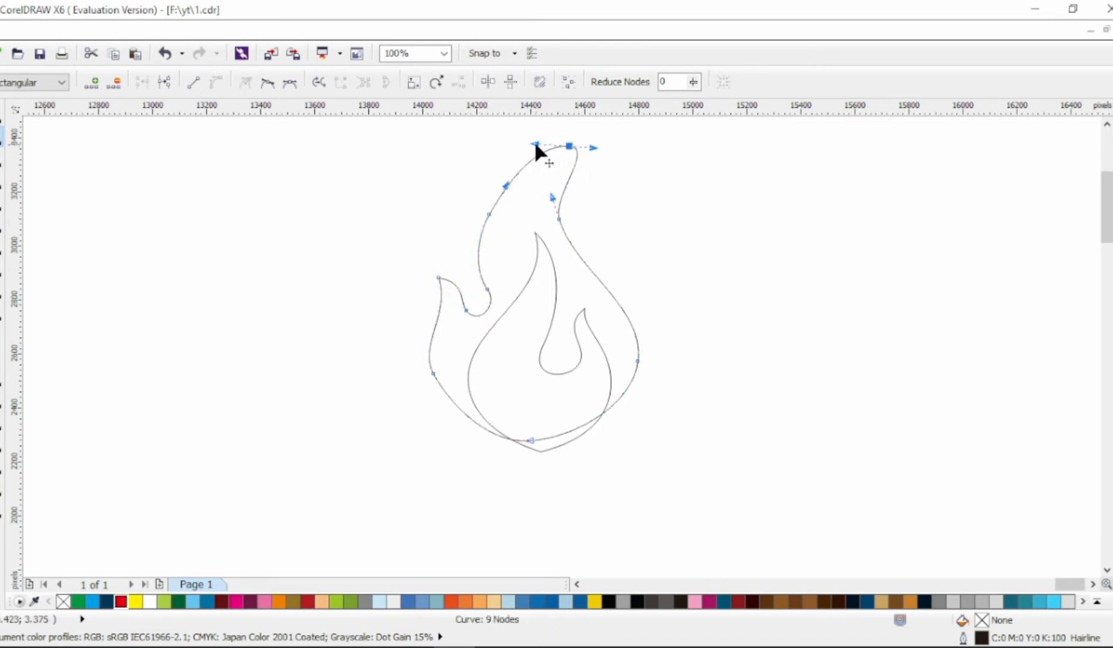
drag(535, 144, 540, 199)
click(636, 317)
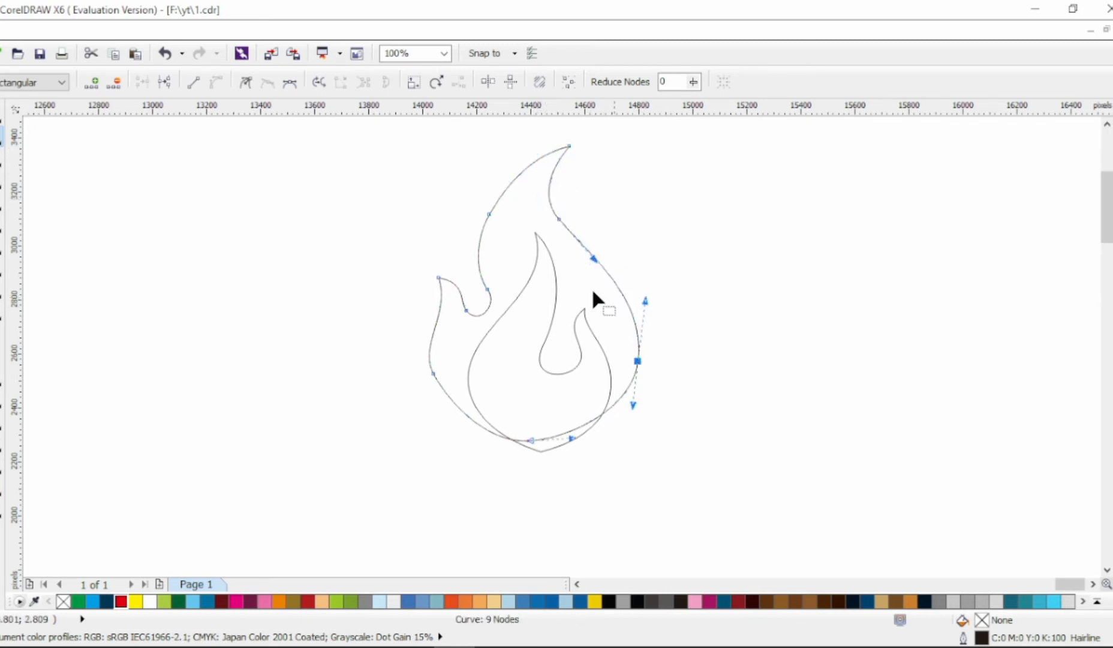
key(Escape)
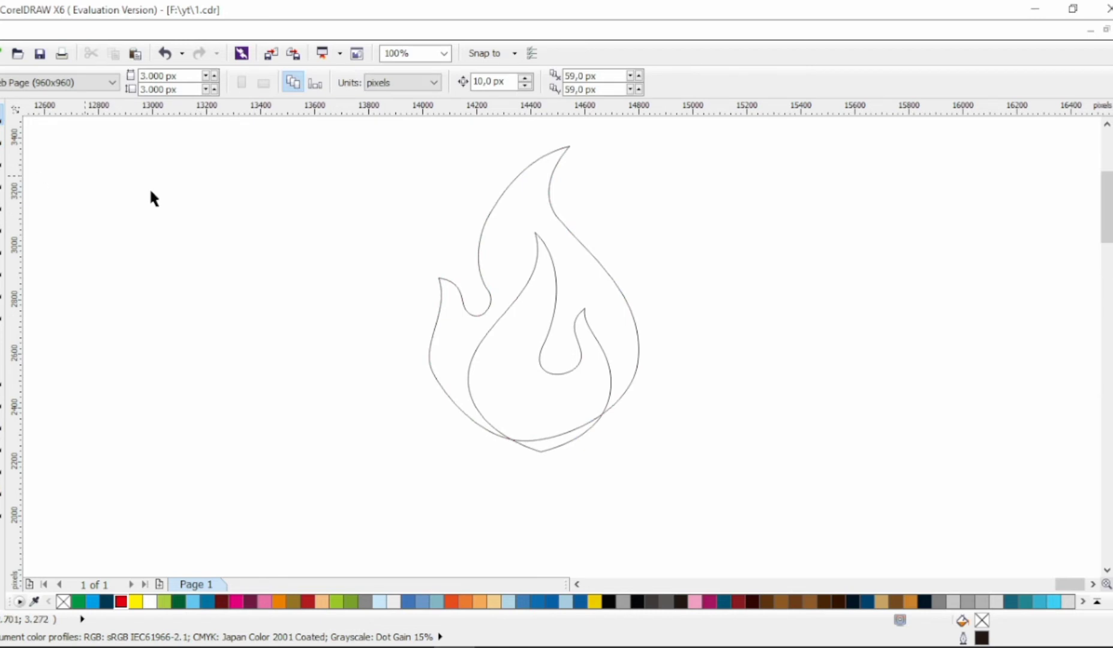
Add a node on the outer flame's upper left edge and pull it inward to form a notch
click(498, 215)
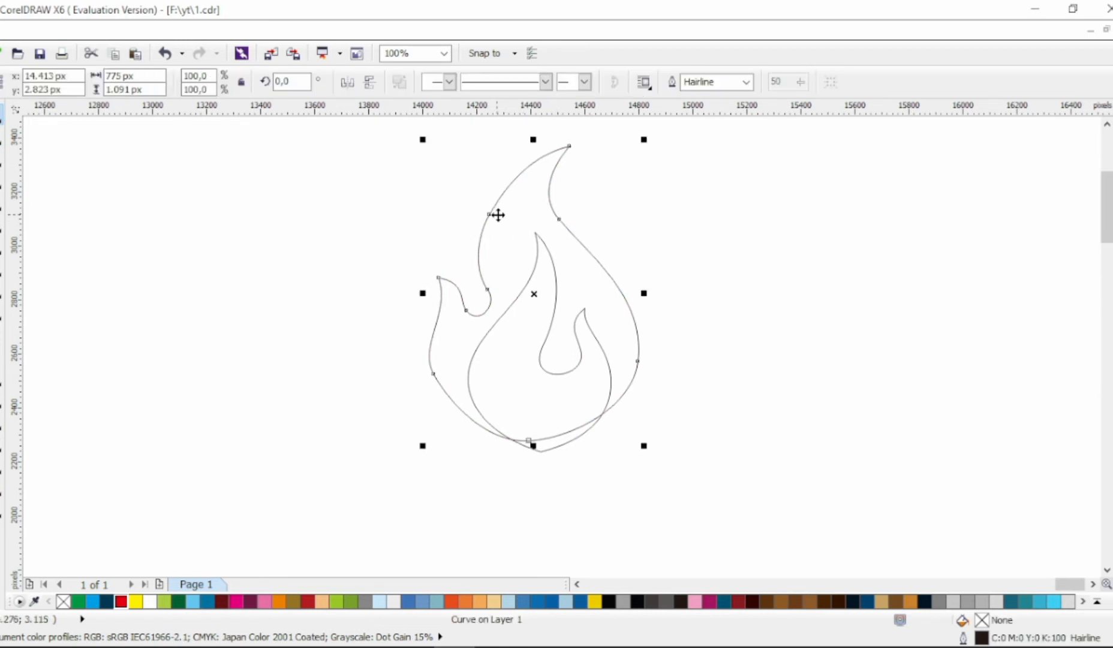
key(F10)
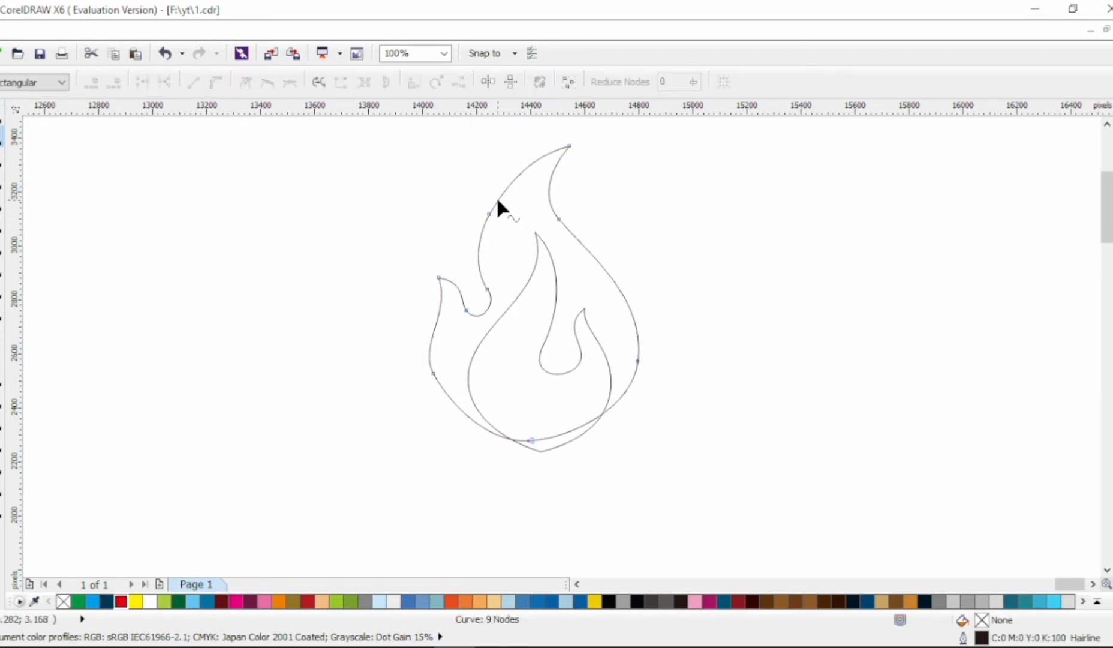
click(495, 197)
mouse_move(496, 197)
mouse_down()
mouse_move(512, 208)
mouse_move(503, 238)
mouse_move(501, 189)
mouse_up()
key(ctrl+z)
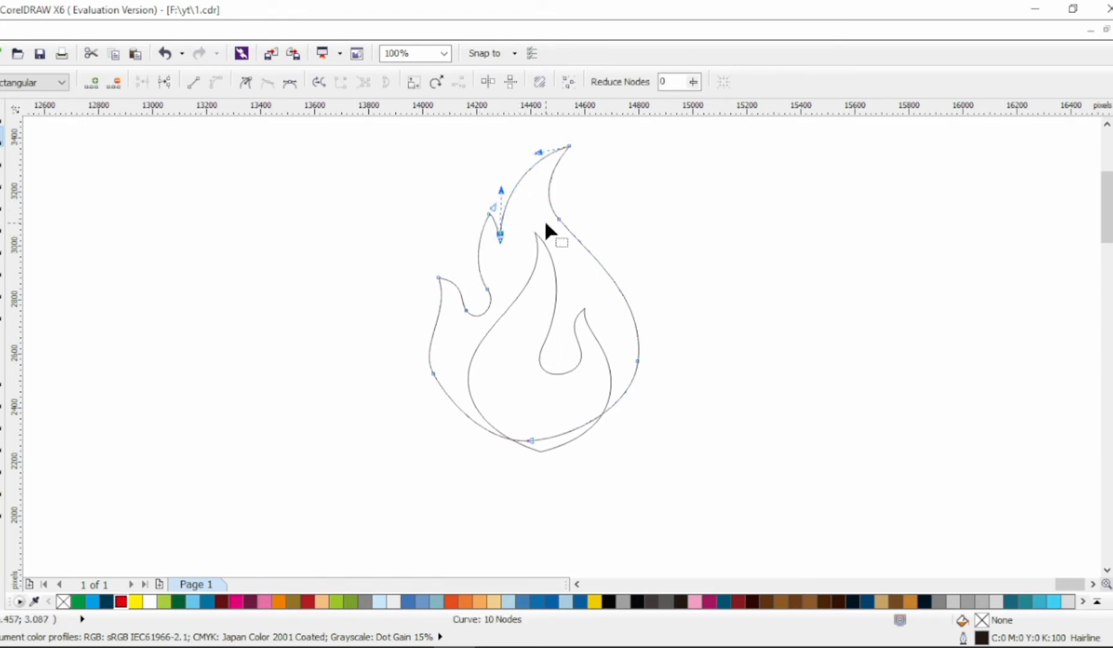
Turn the new notch node and its neighbouring tip node into cusps and curve their handles into a small pointed flame tongue
click(488, 214)
scroll(517, 183, up, 1)
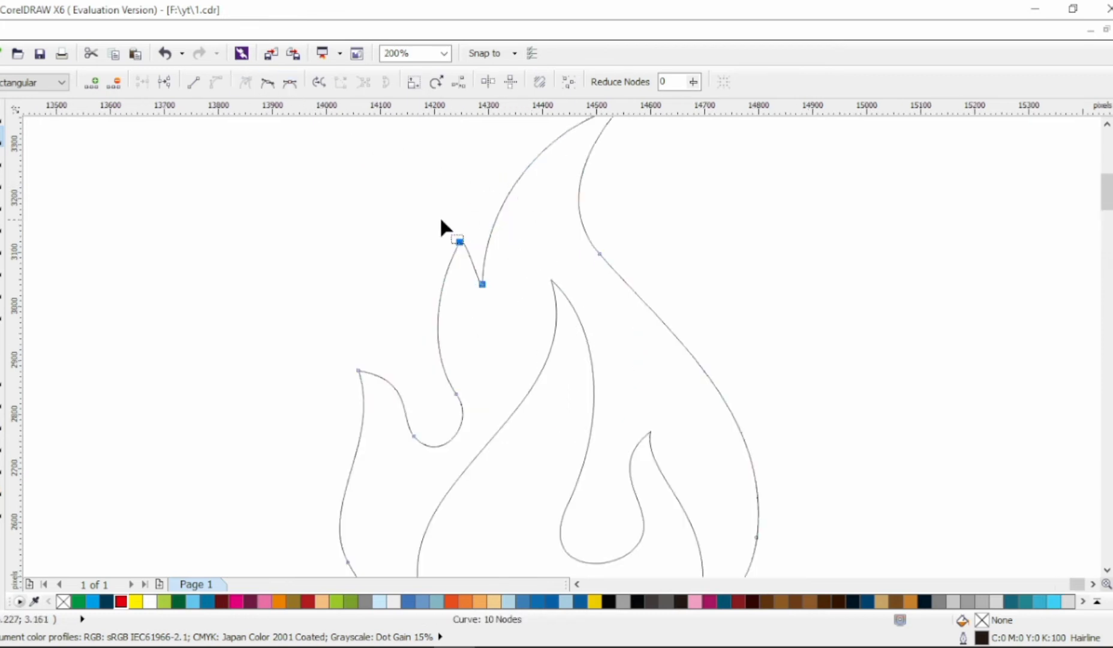
mouse_move(468, 240)
mouse_down()
mouse_move(476, 236)
mouse_move(460, 254)
mouse_up()
mouse_move(482, 297)
mouse_down()
mouse_move(461, 286)
mouse_move(468, 281)
mouse_up()
scroll(468, 280, down, 1)
drag(477, 238, 467, 228)
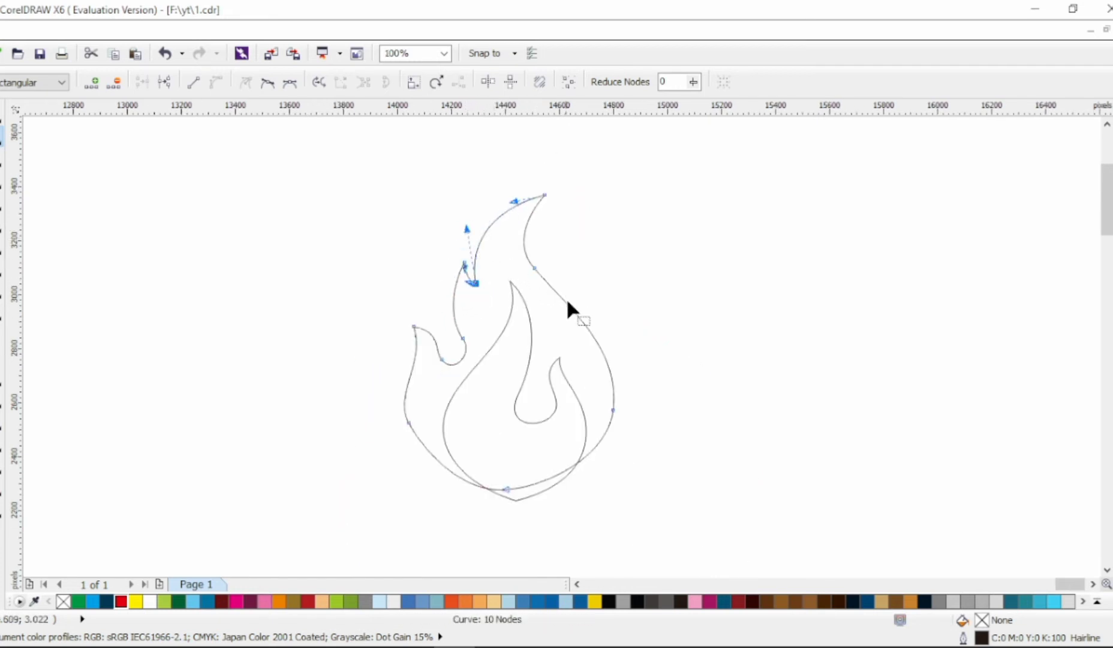
Add two nodes on the outer flame's right edge and pull the lower one upward into a small tip
double_click(557, 295)
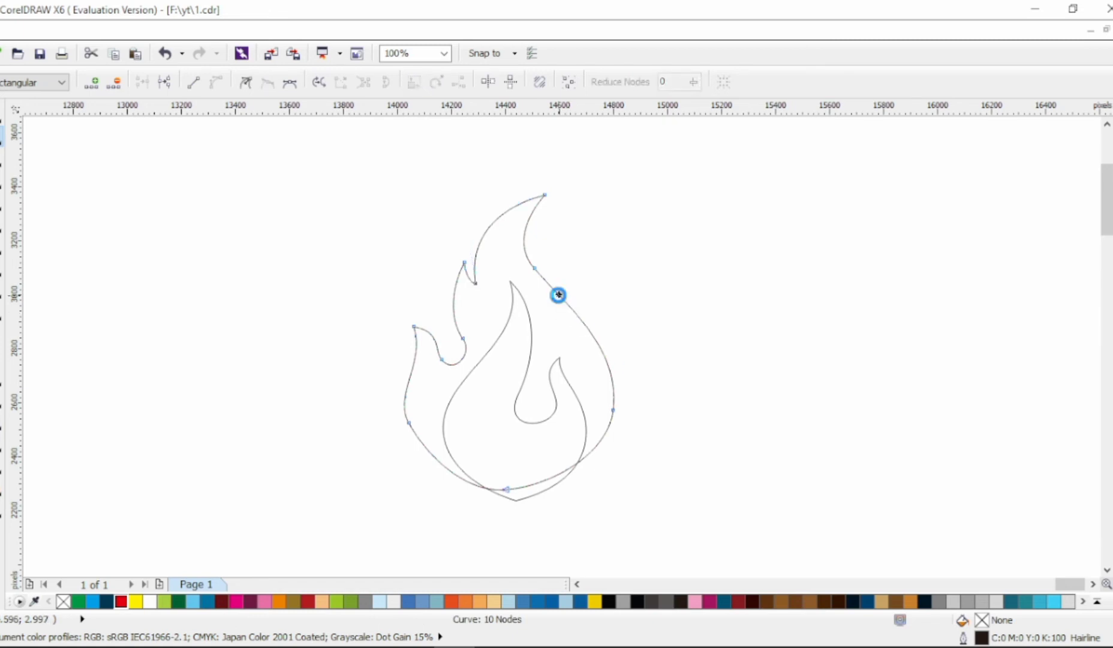
double_click(574, 312)
click(575, 312)
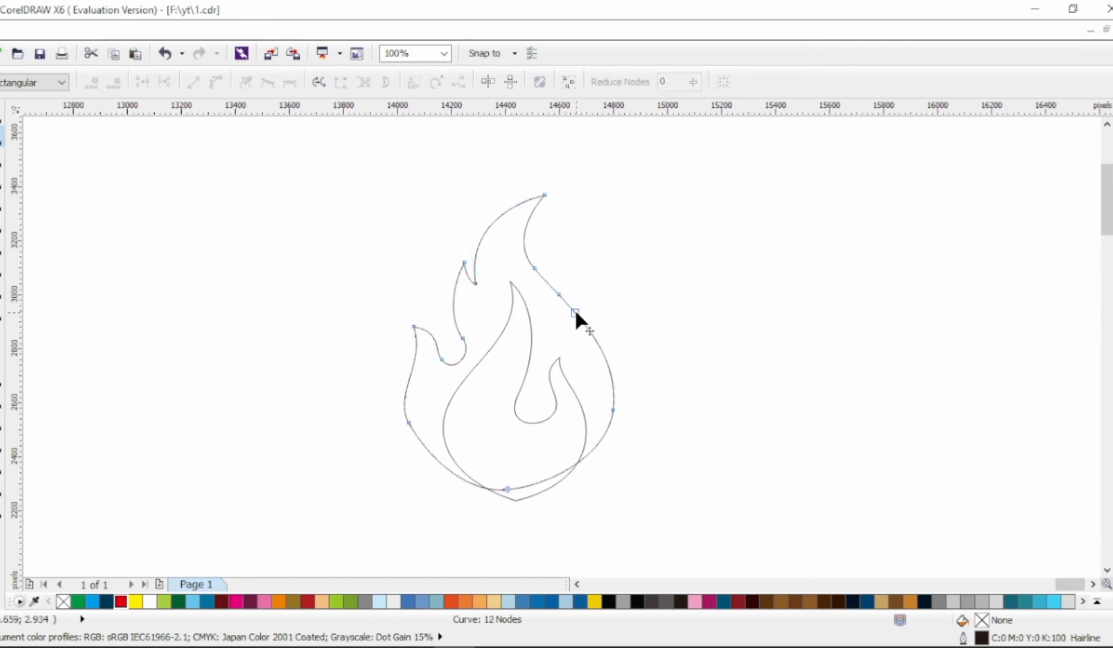
drag(575, 312, 565, 280)
scroll(587, 276, up, 1)
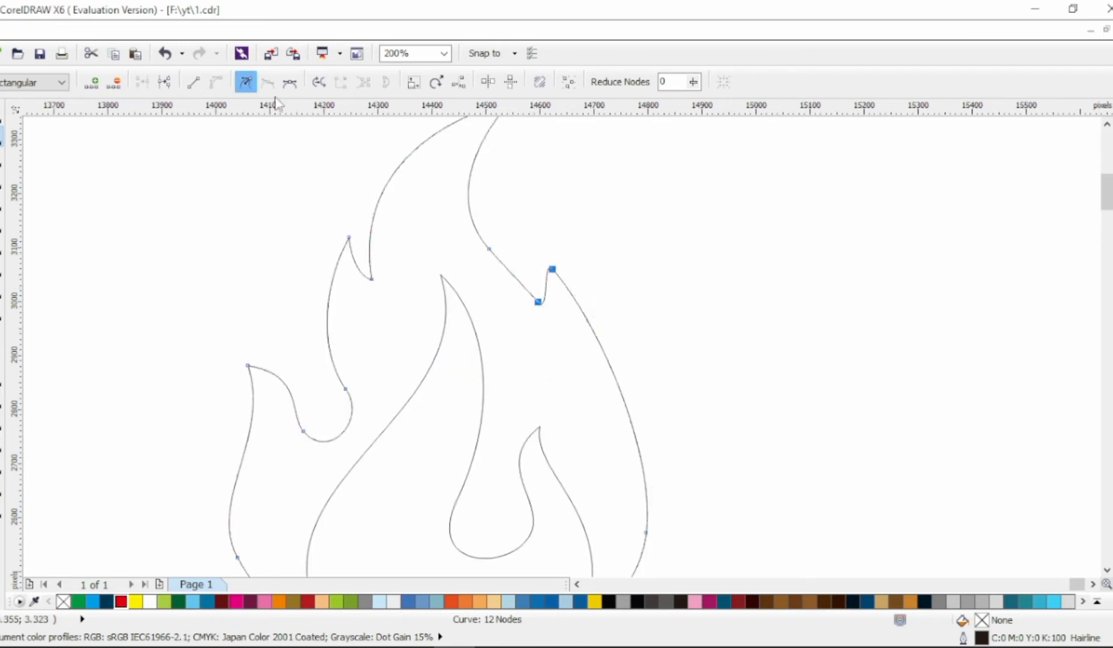
Turn the two nodes at the outer flame's upper right tip into cusps and pull the notch node downward
drag(539, 304, 562, 310)
key(ctrl+z)
drag(618, 221, 542, 295)
click(249, 83)
drag(542, 255, 559, 338)
Lower the tip node beside the upper right notch and pull its lower handle outward to round the flame's right edge
scroll(549, 282, up, 1)
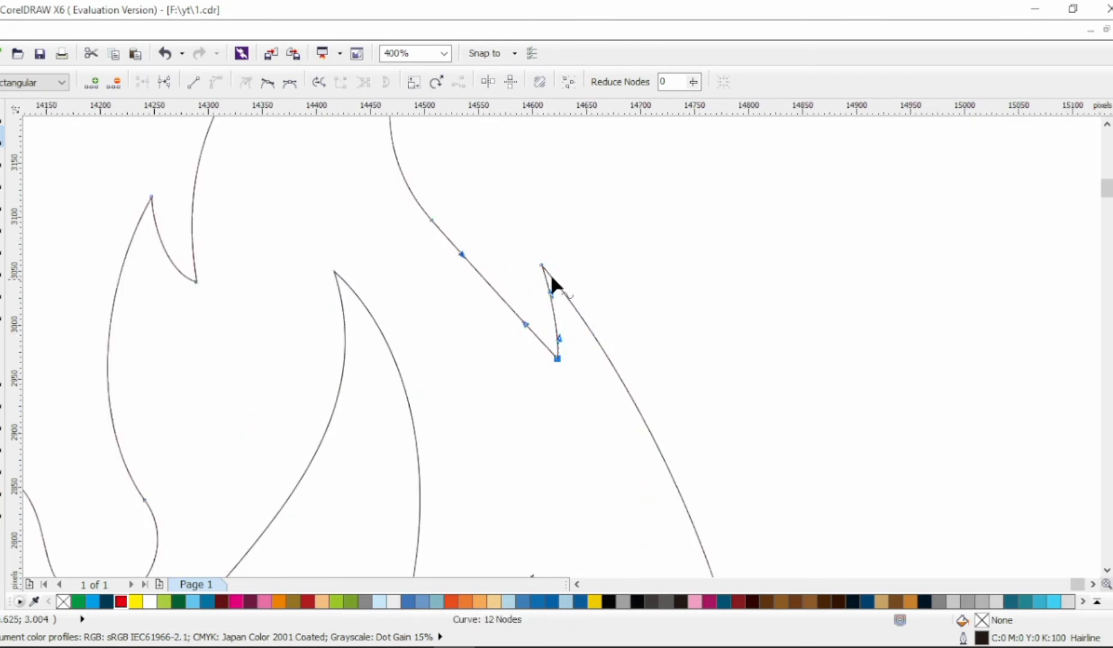
drag(543, 265, 552, 316)
click(544, 295)
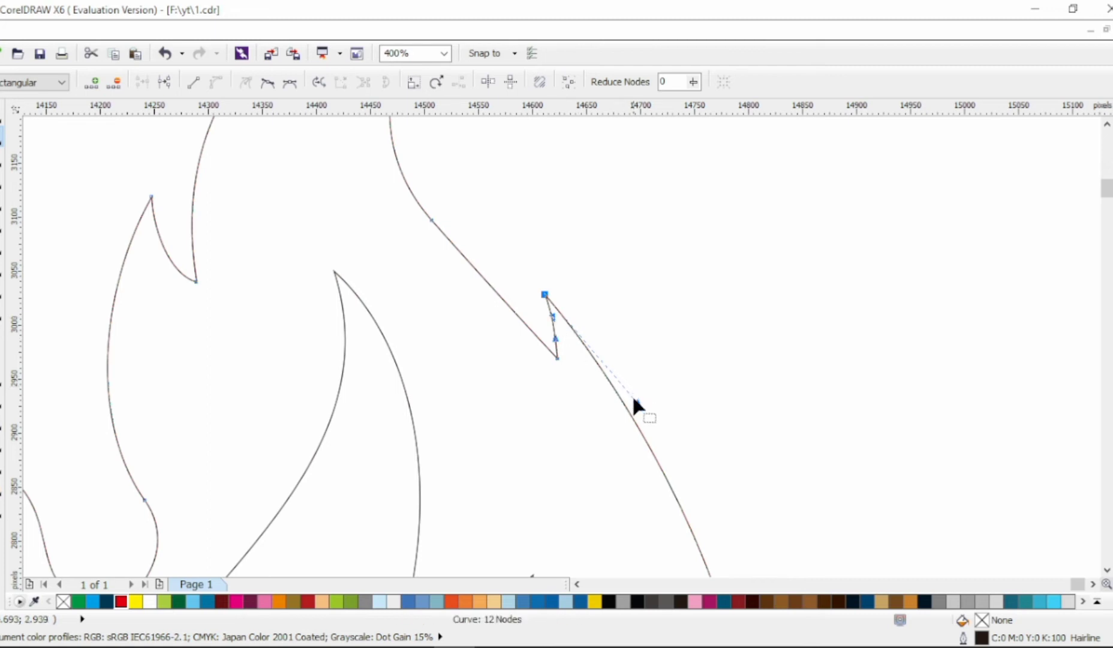
drag(639, 402, 671, 381)
scroll(671, 381, down, 3)
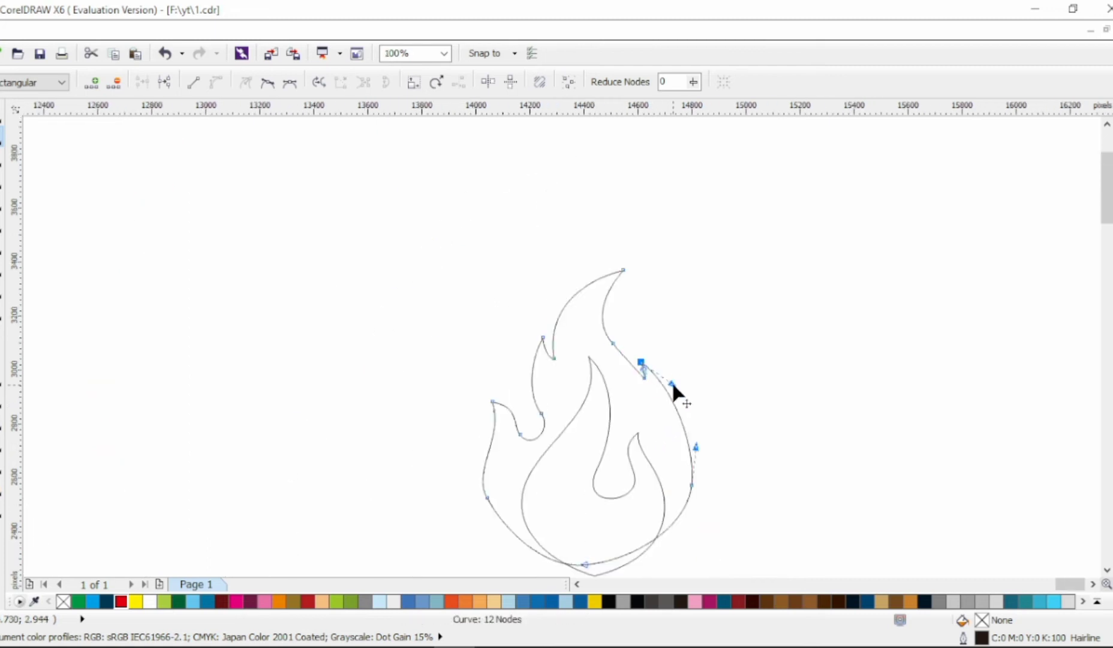
Add two nodes further down the outer flame's right edge and pull the lower one up and outward into a tip
scroll(695, 406, up, 2)
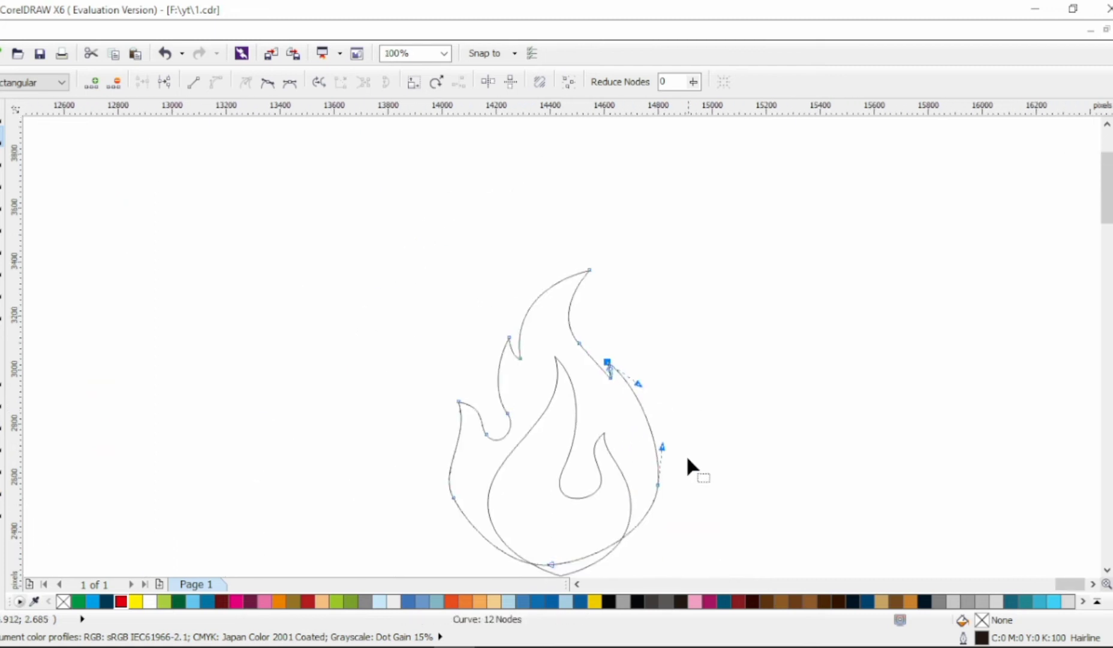
double_click(636, 404)
click(641, 427)
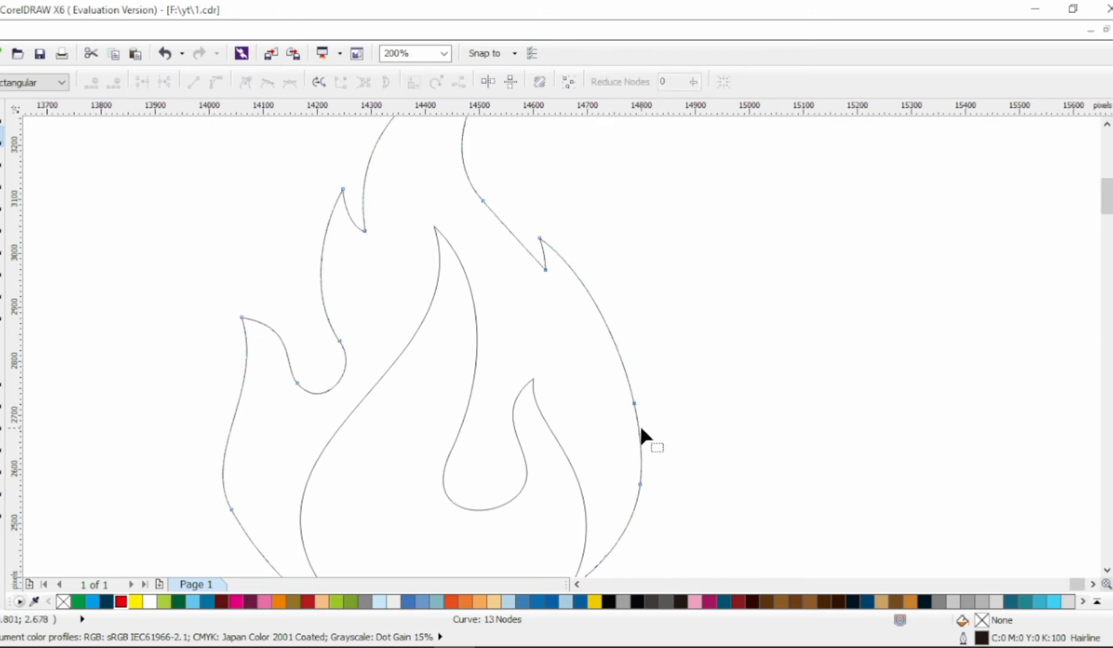
double_click(640, 430)
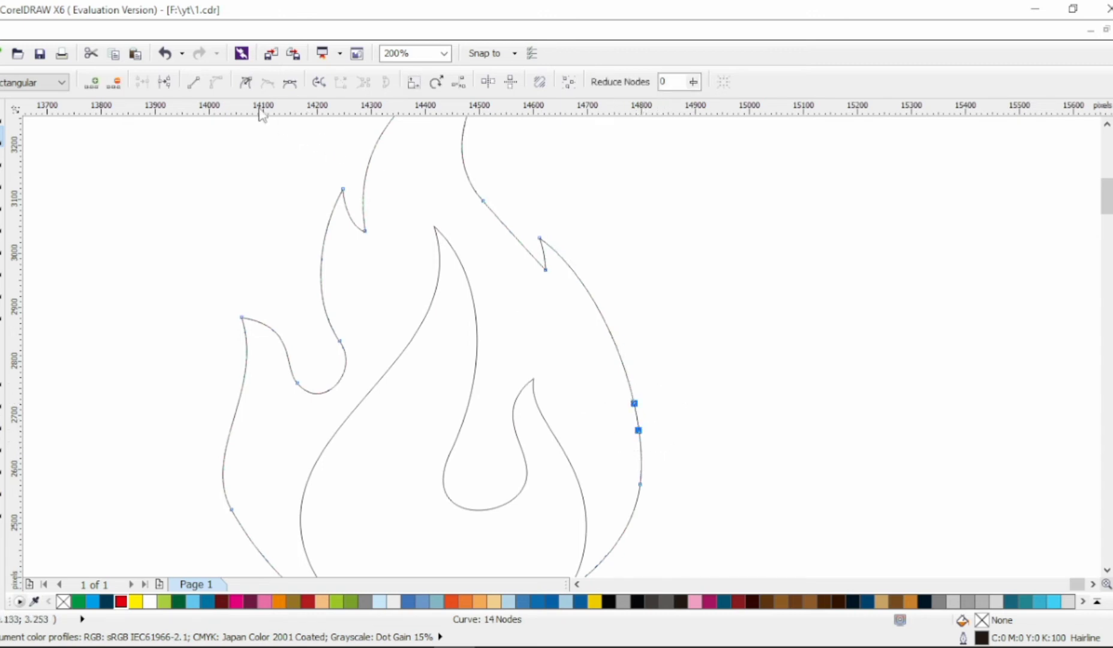
drag(639, 429, 655, 386)
Delete the node below the new right tip and extend the tip's lower handle to round the flame's lower right side
double_click(640, 484)
scroll(673, 414, down, 2)
drag(673, 472, 683, 485)
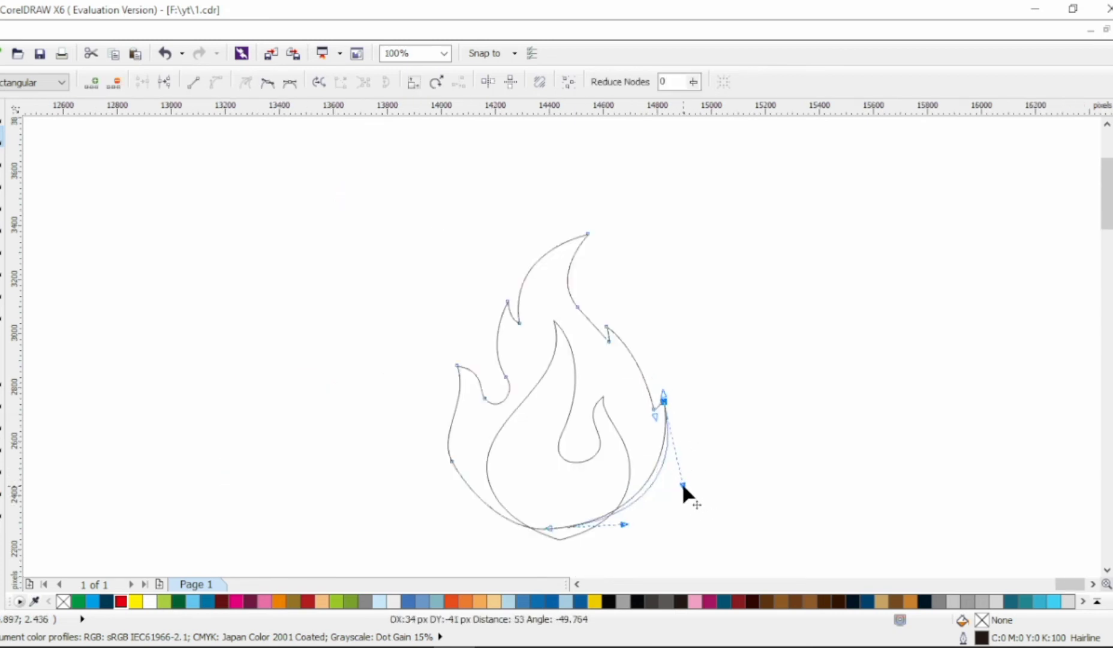
Pull the lower right notch node downward and adjust its curve handles to sharpen the small flame tongue
scroll(667, 420, up, 2)
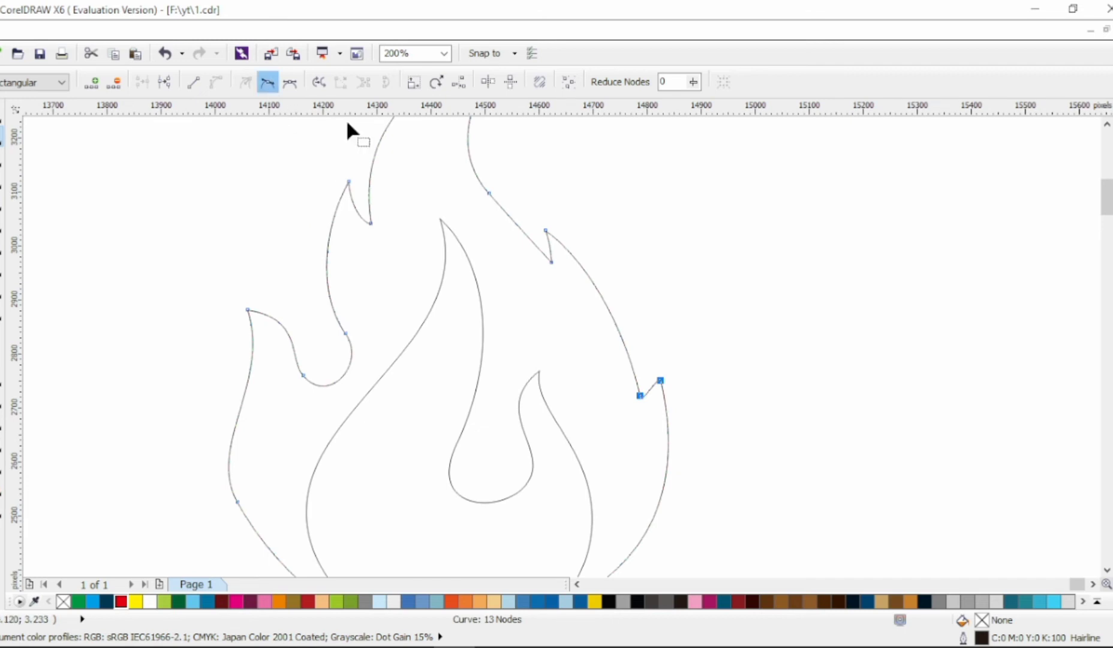
click(640, 396)
mouse_move(638, 396)
mouse_down()
mouse_move(635, 409)
mouse_move(652, 385)
mouse_move(646, 404)
mouse_move(644, 384)
mouse_move(654, 388)
mouse_move(648, 354)
mouse_move(639, 418)
mouse_up()
scroll(643, 394, up, 2)
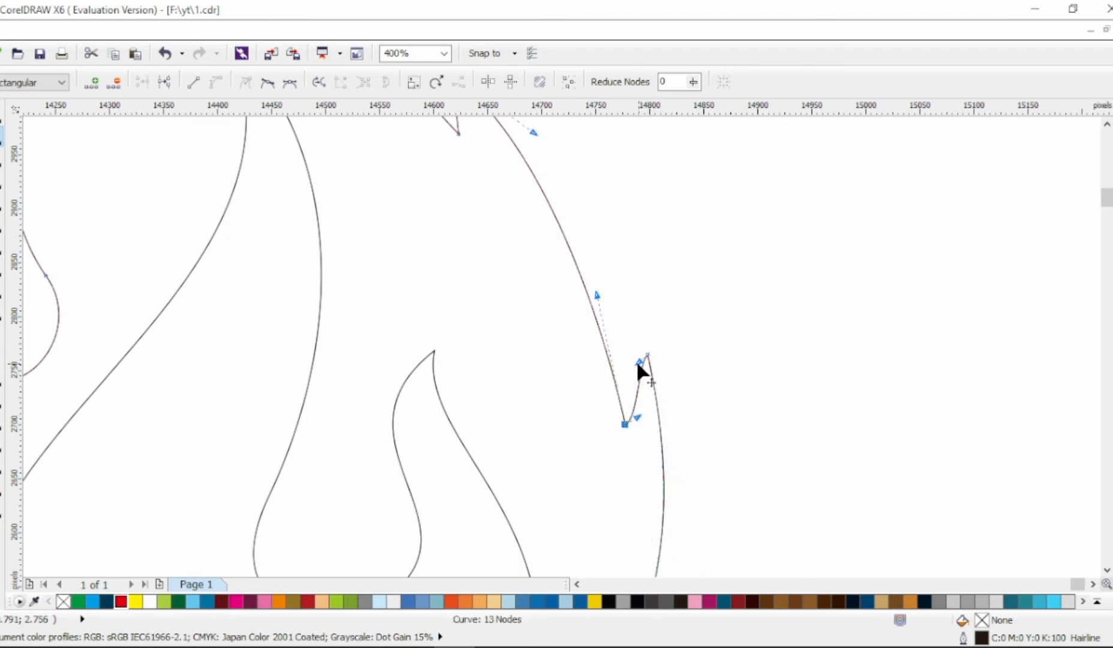
mouse_move(639, 362)
mouse_down()
mouse_move(648, 388)
mouse_move(658, 376)
mouse_move(649, 358)
mouse_up()
drag(638, 412, 645, 383)
Bulge the outer flame's lower right edge outward and shift the node at the left hollow slightly up and left
click(682, 330)
scroll(660, 380, down, 2)
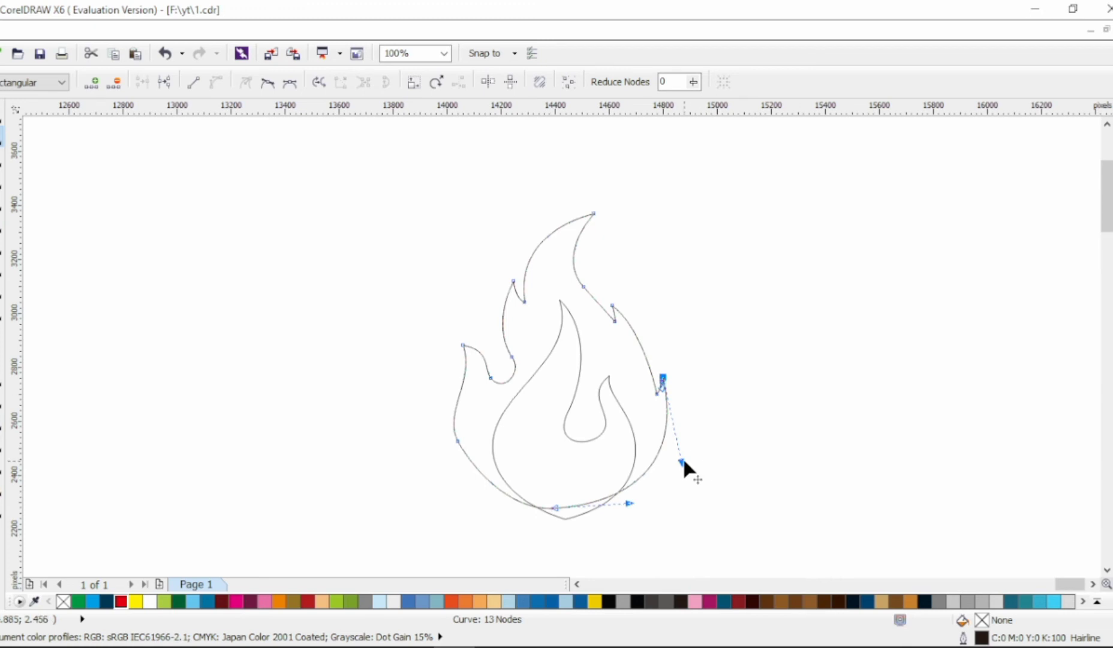
drag(682, 457, 693, 462)
drag(511, 357, 505, 351)
Adjust the lower handle of the outer flame's lower left node to round the curve toward the base
click(2, 120)
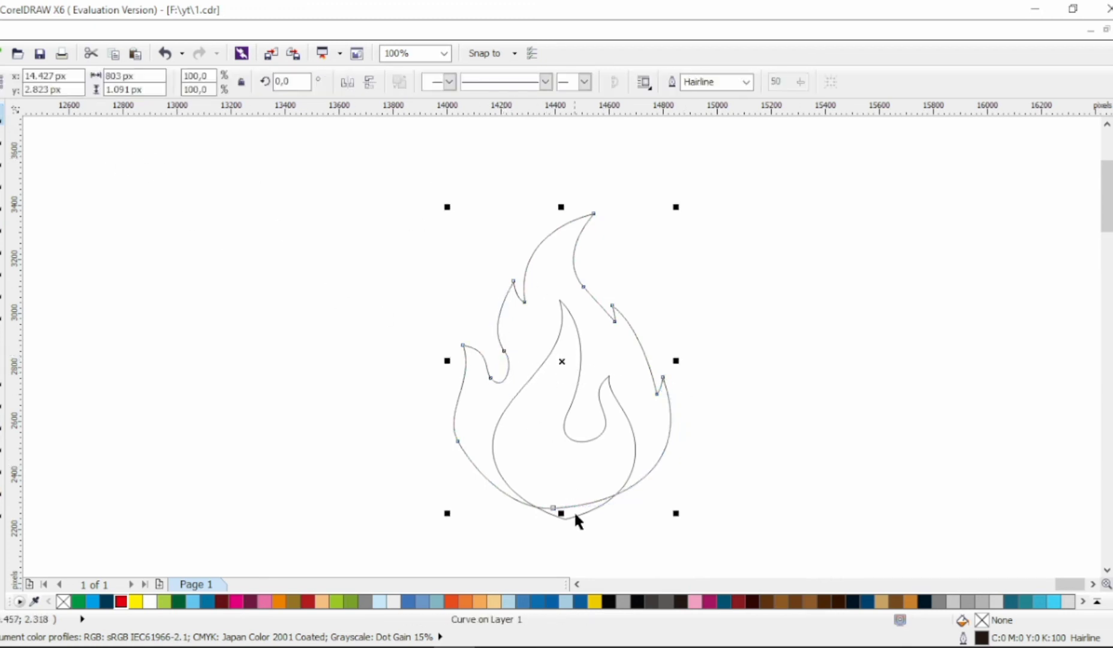
click(574, 510)
click(2, 134)
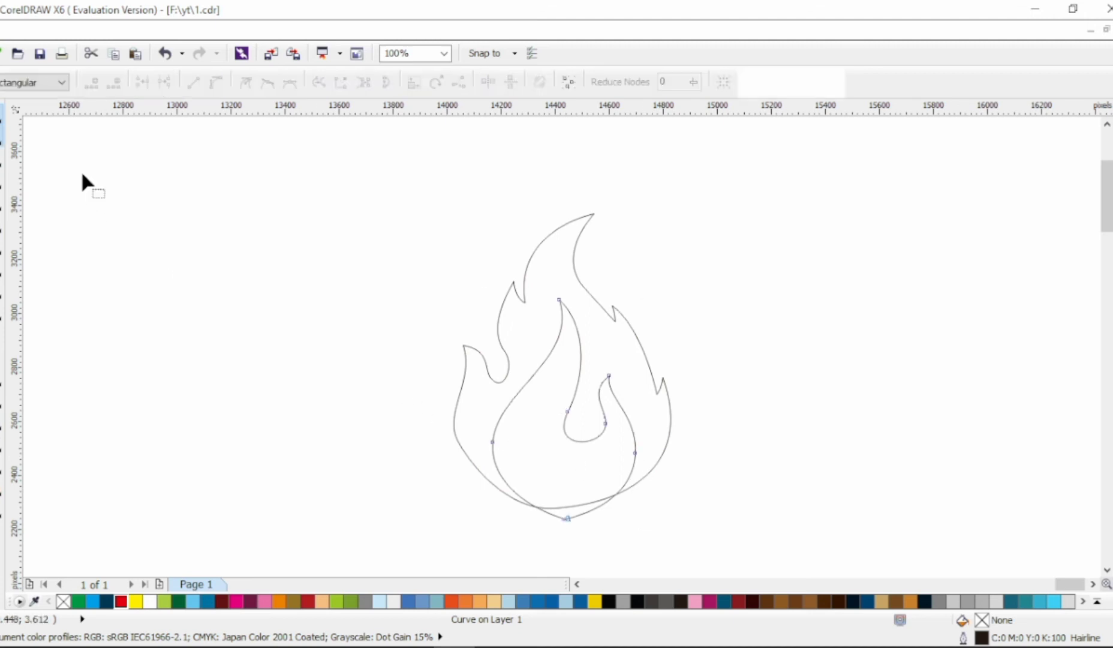
click(460, 400)
drag(426, 400, 466, 479)
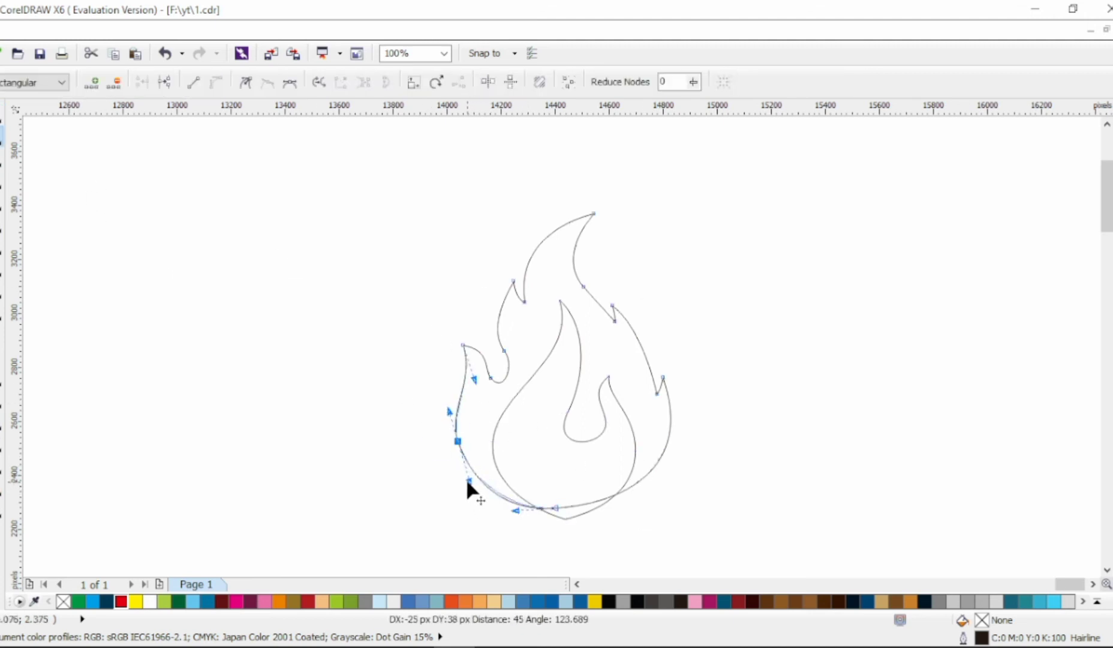
Move the inner flame slightly upward and left, keeping its base tip just below the outer flame's bottom edge
key(space)
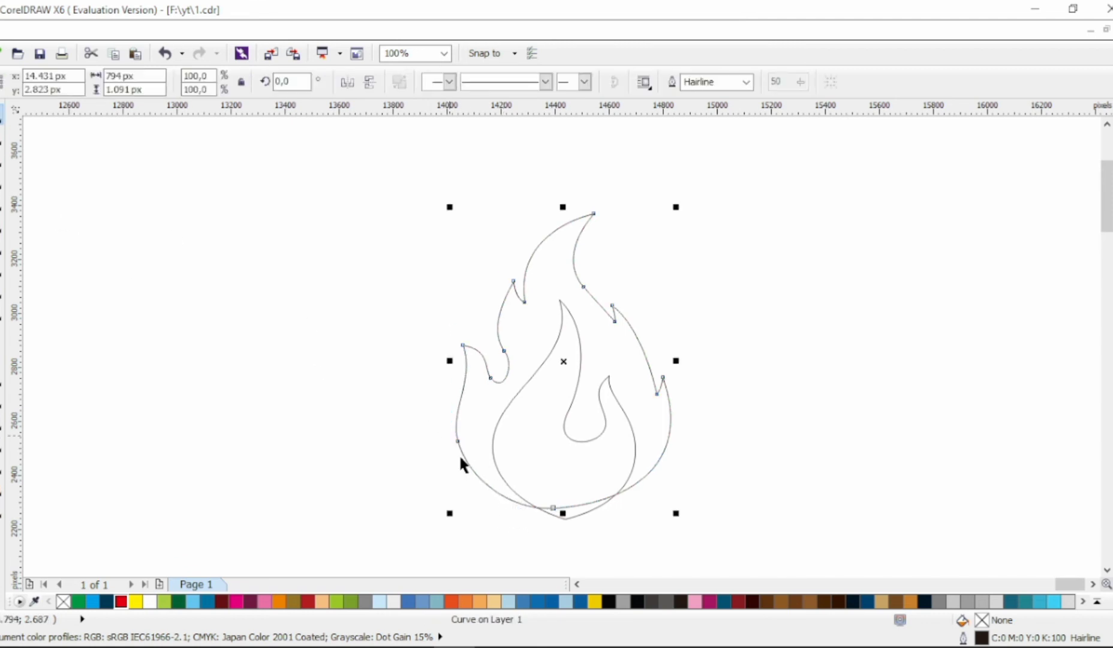
click(568, 510)
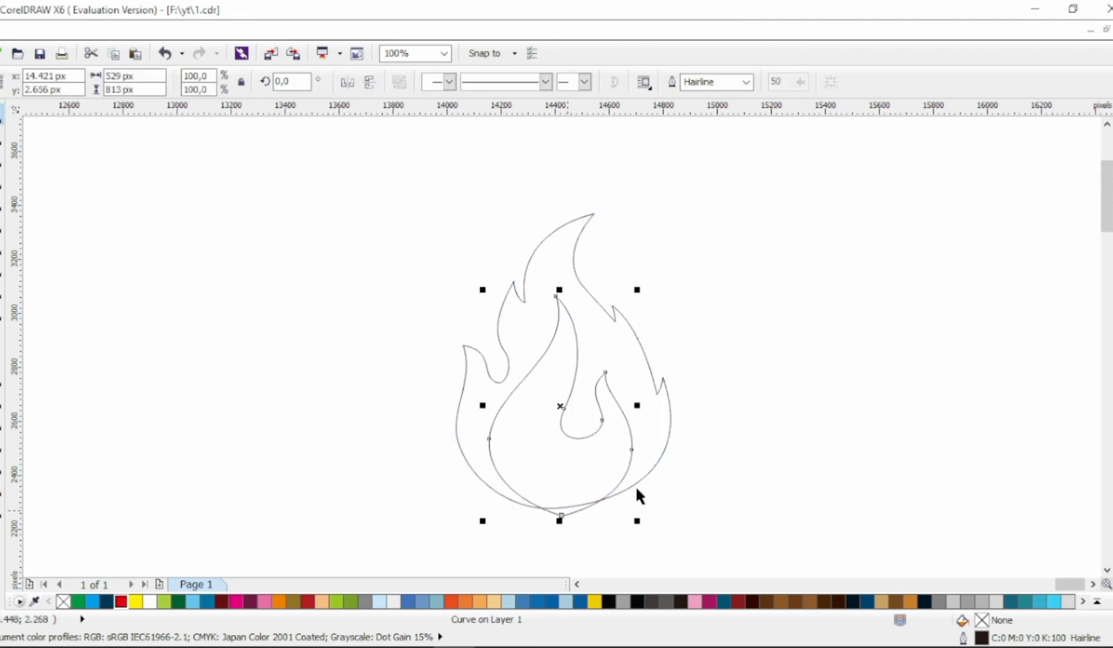
drag(631, 431, 631, 429)
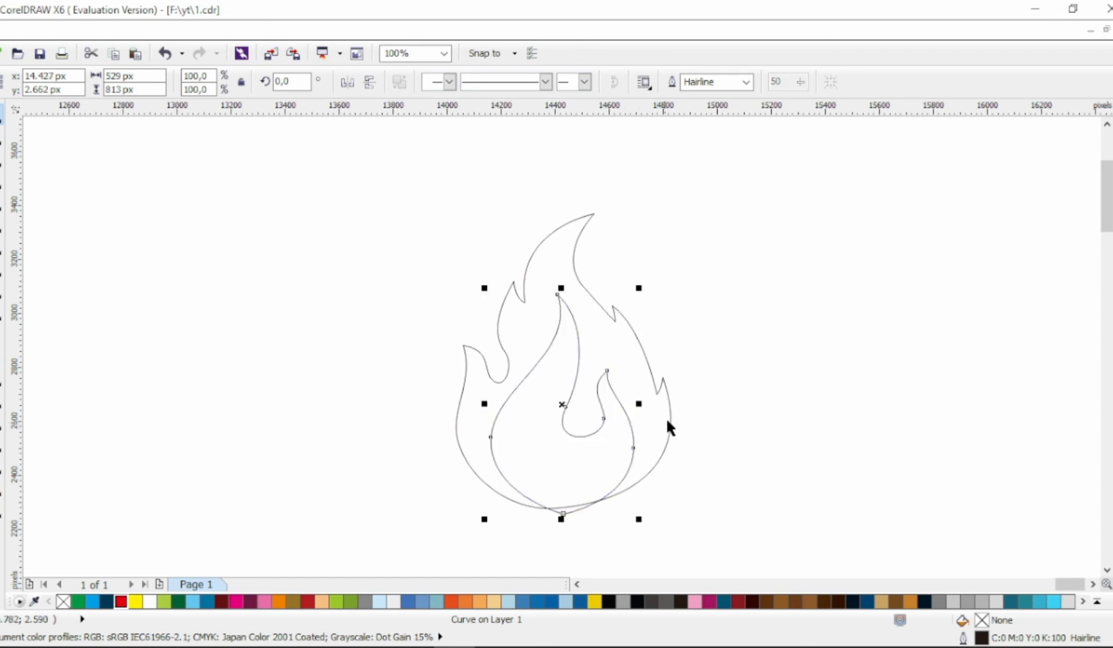
Trim the outer flame with the inner flame and delete the inner flame
shift+click(668, 419)
click(525, 82)
click(628, 452)
click(625, 457)
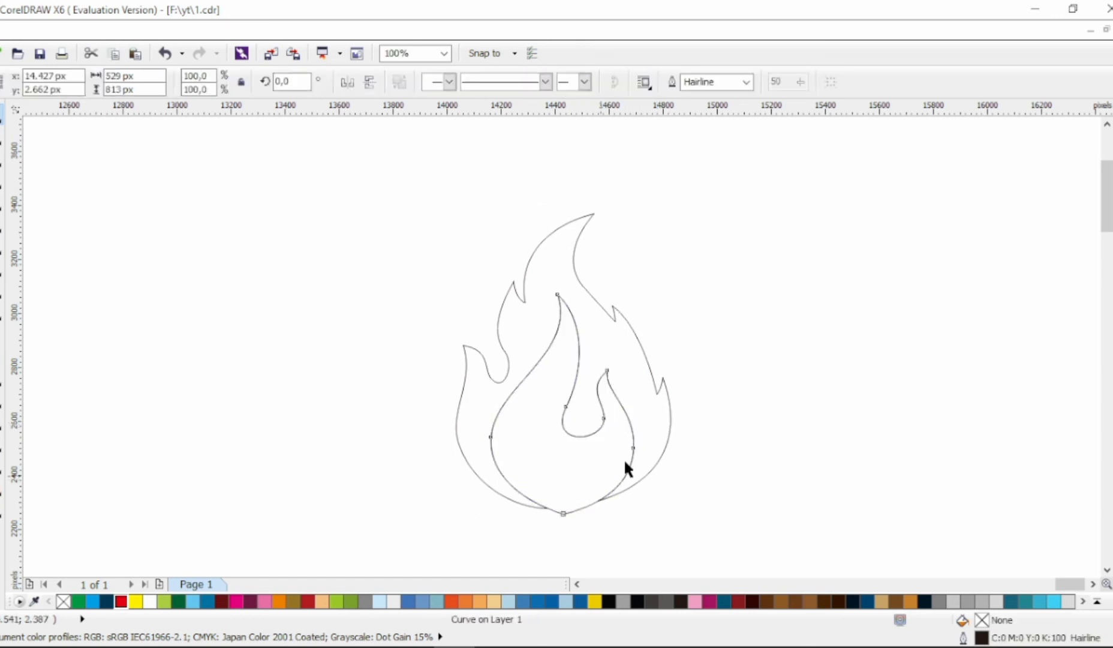
key(Delete)
Fill the trimmed flame shape with red and remove its outline
click(663, 430)
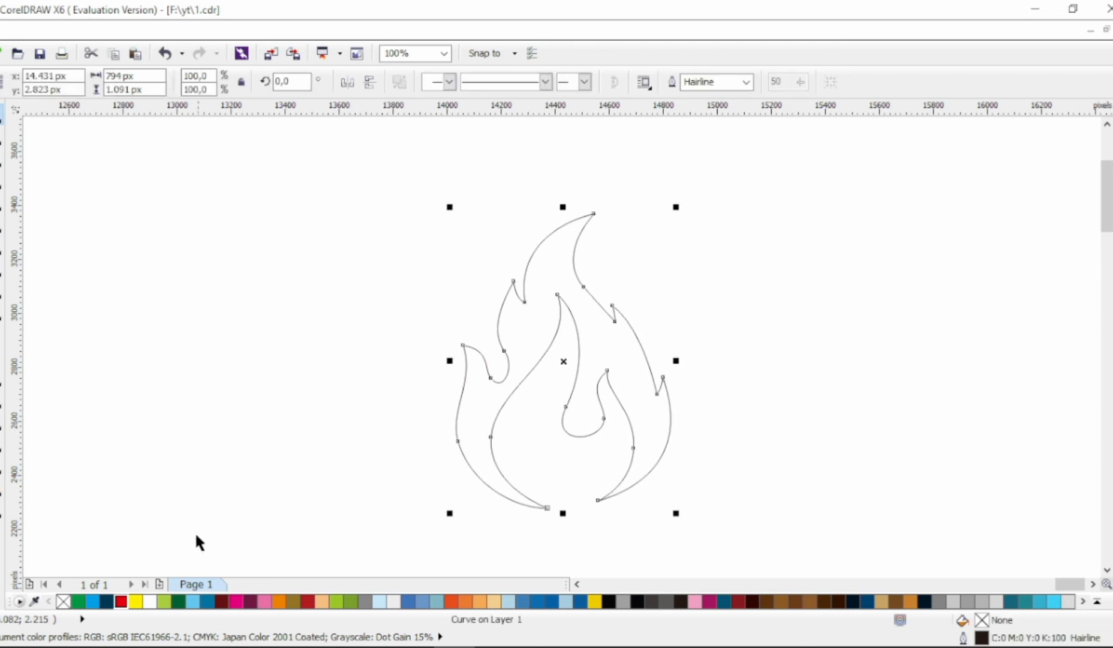
click(121, 601)
right_click(63, 601)
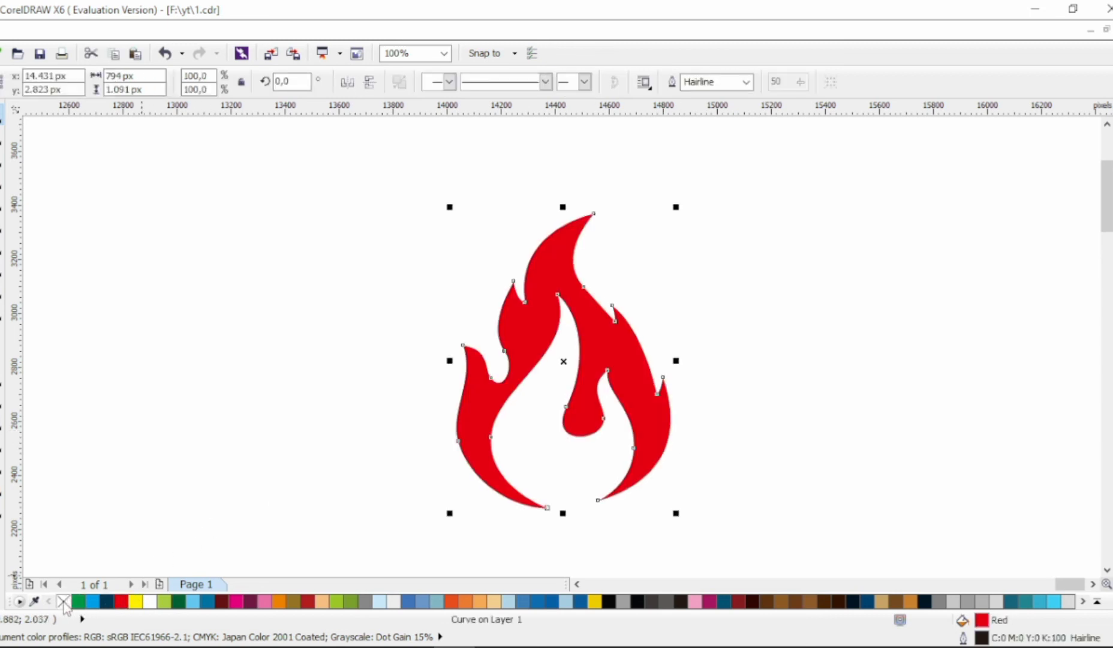
Apply a vertical linear fountain fill to the flame, from red at the base to yellow at the tip, and deselect it
key(g)
drag(568, 462, 568, 183)
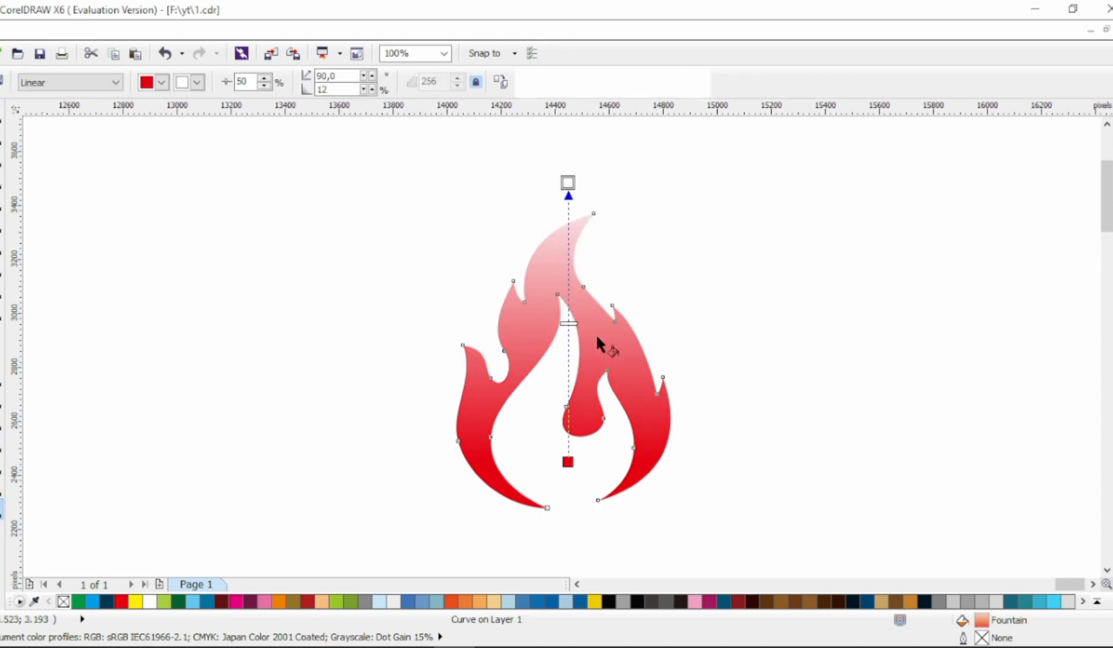
click(136, 601)
click(4, 131)
click(199, 223)
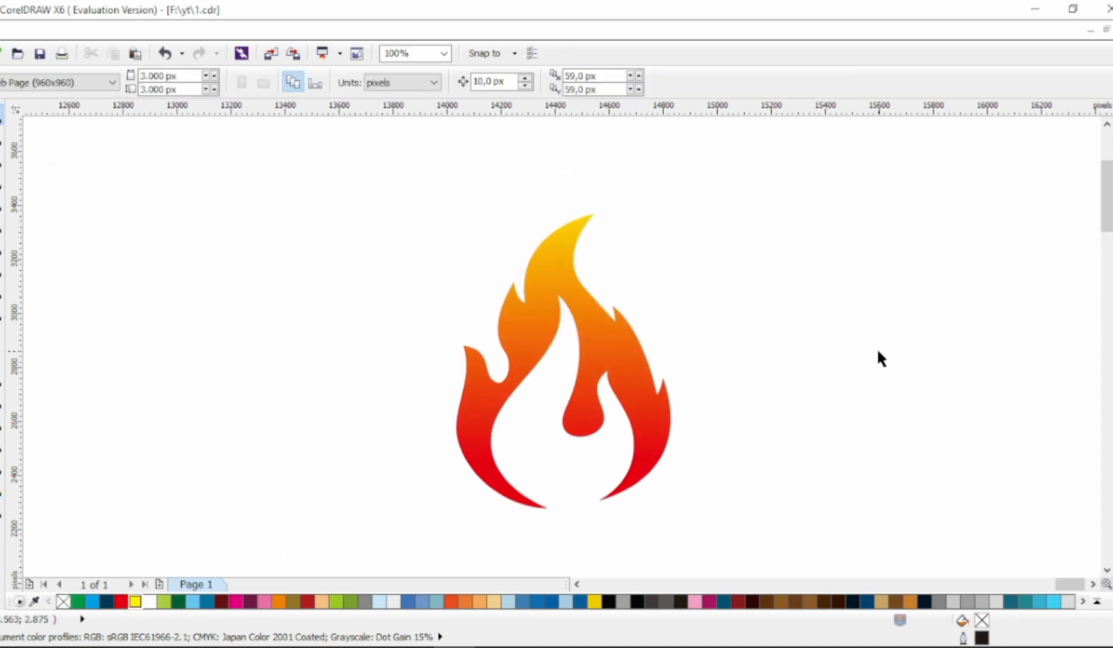